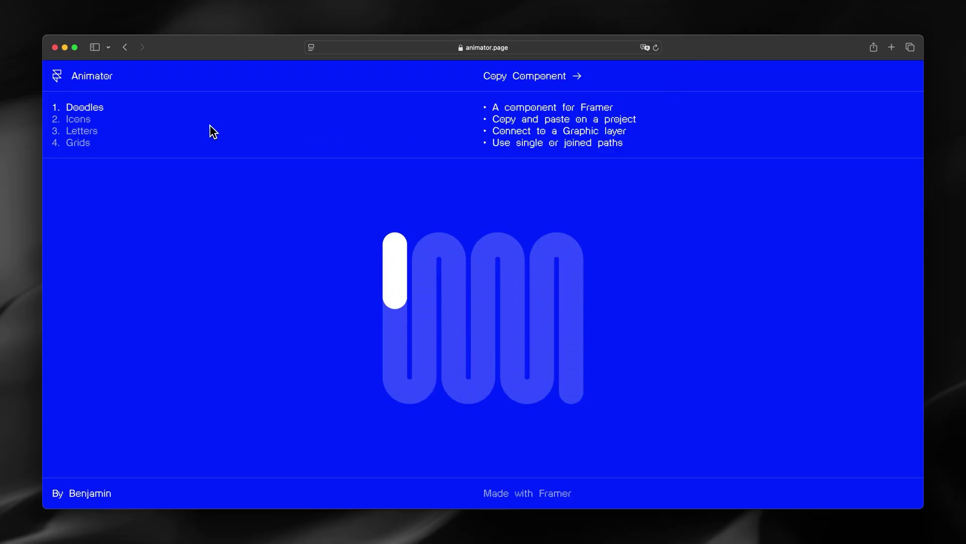
# - Preview the Icons, Letters and Grids demo animations, then return to Doodles
pyautogui.click(89, 122)
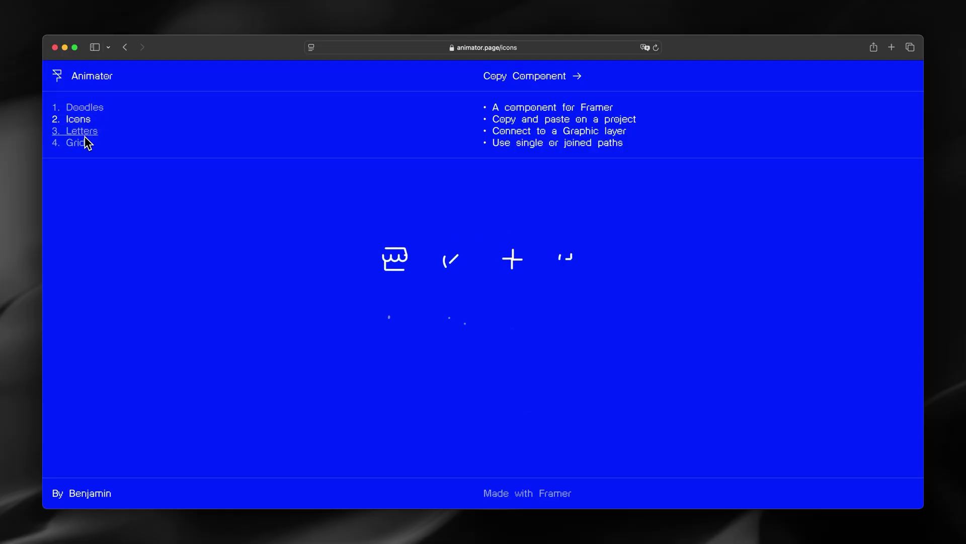
pyautogui.click(85, 134)
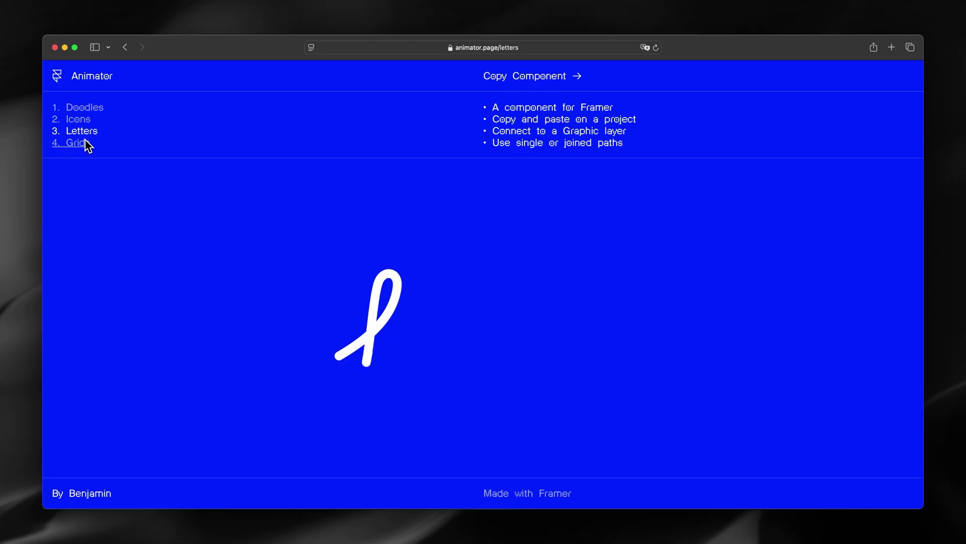
pyautogui.click(86, 143)
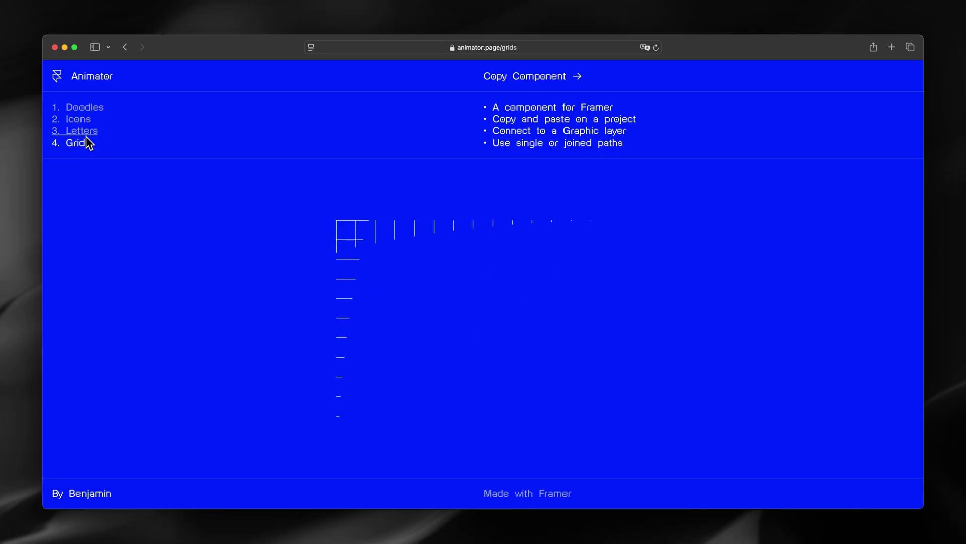
pyautogui.click(89, 108)
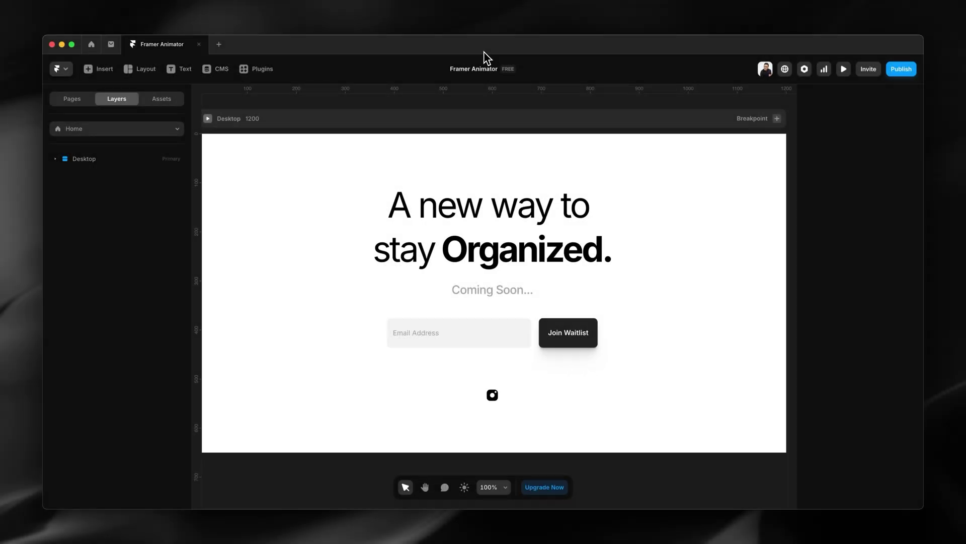
# - Select the hero heading and zoom the canvas out to 50%, panning left
pyautogui.click(474, 210)
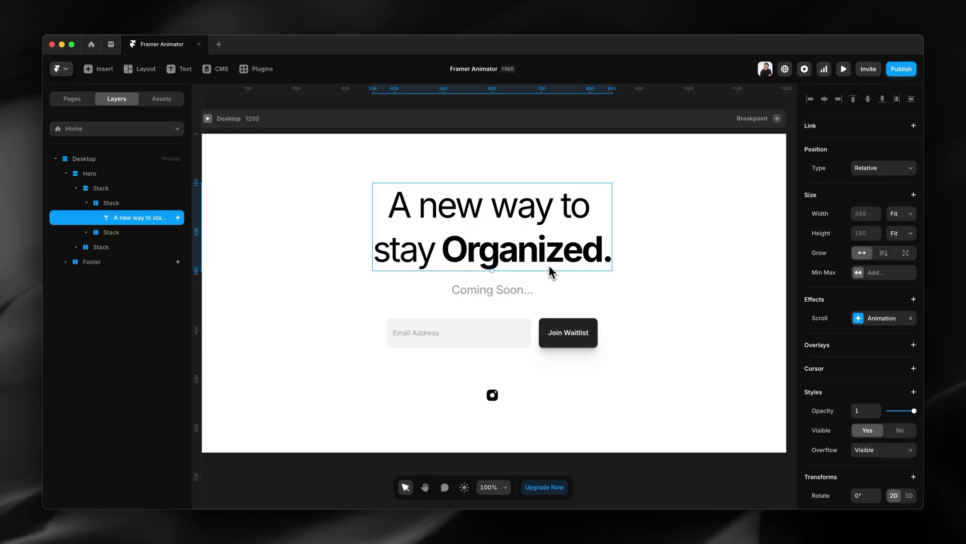
pyautogui.press('super+minus')
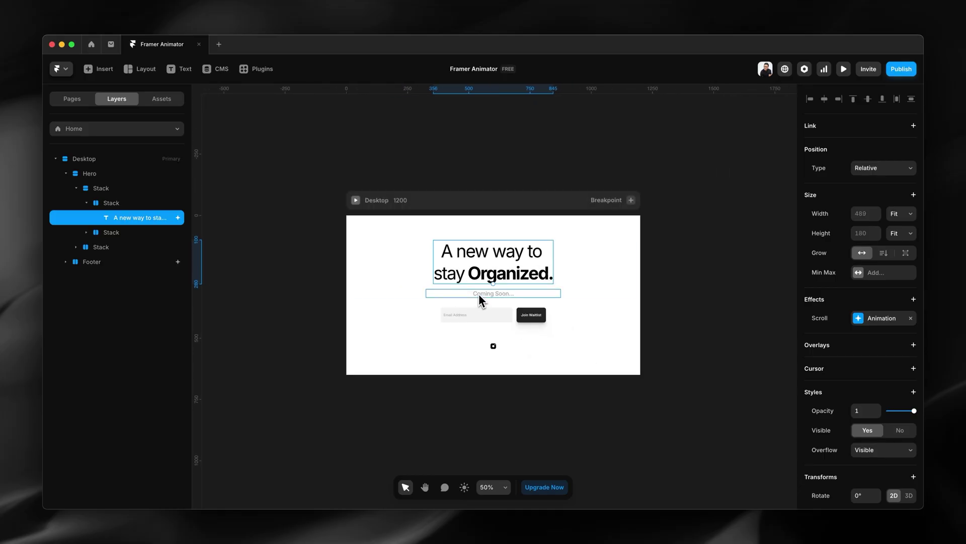
pyautogui.hscroll(-3, 550, 137)
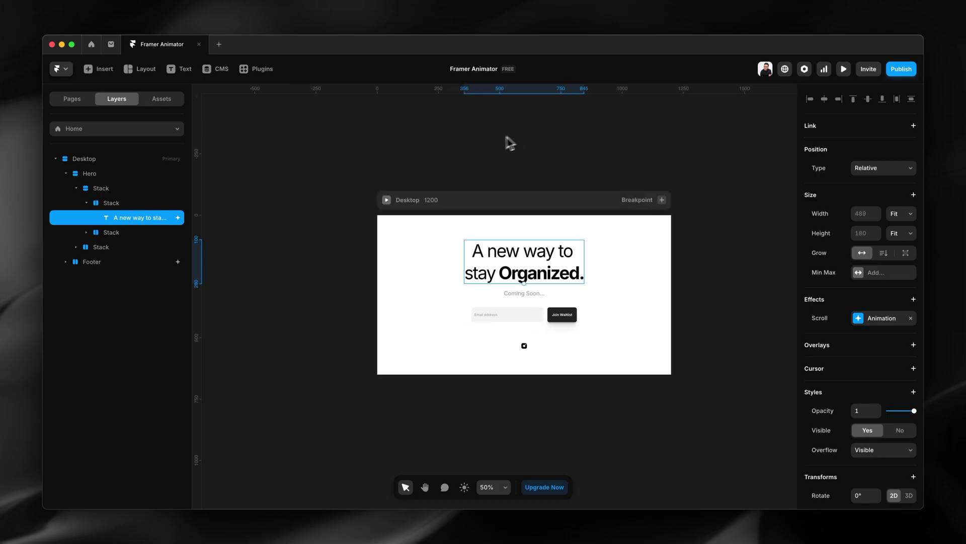
pyautogui.hscroll(-4, 509, 143)
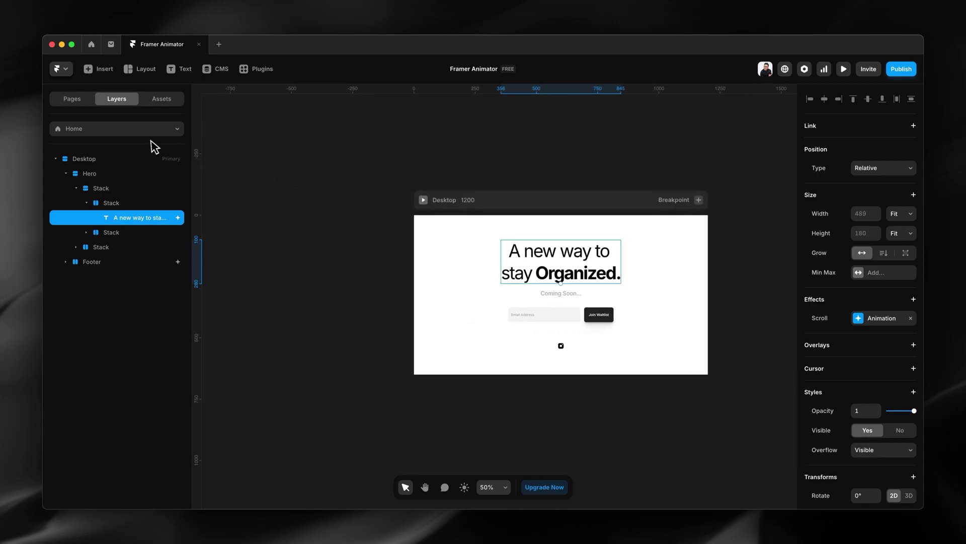
pyautogui.hscroll(-1, 312, 193)
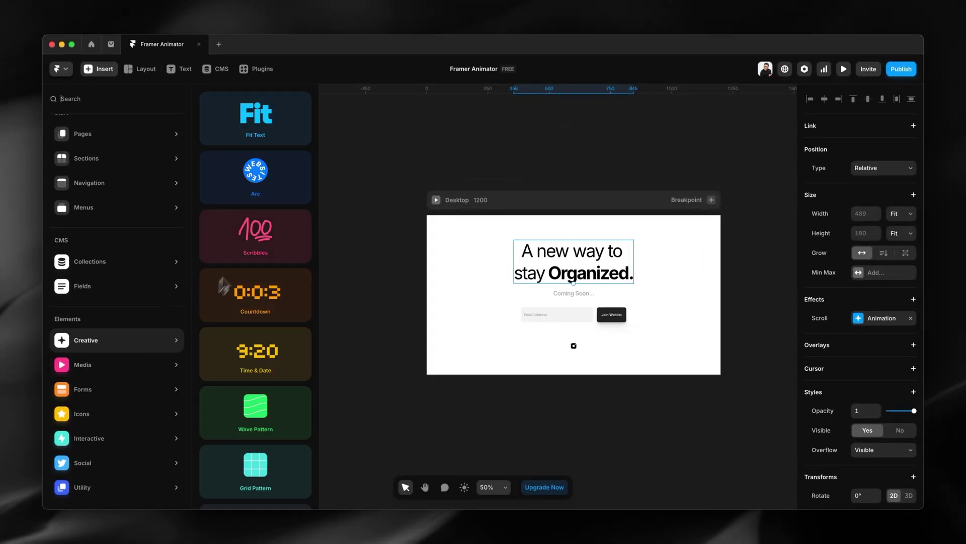
# - Insert the Scribbles set, move it left of the page, and pull out the Oval scribble
pyautogui.click(248, 247)
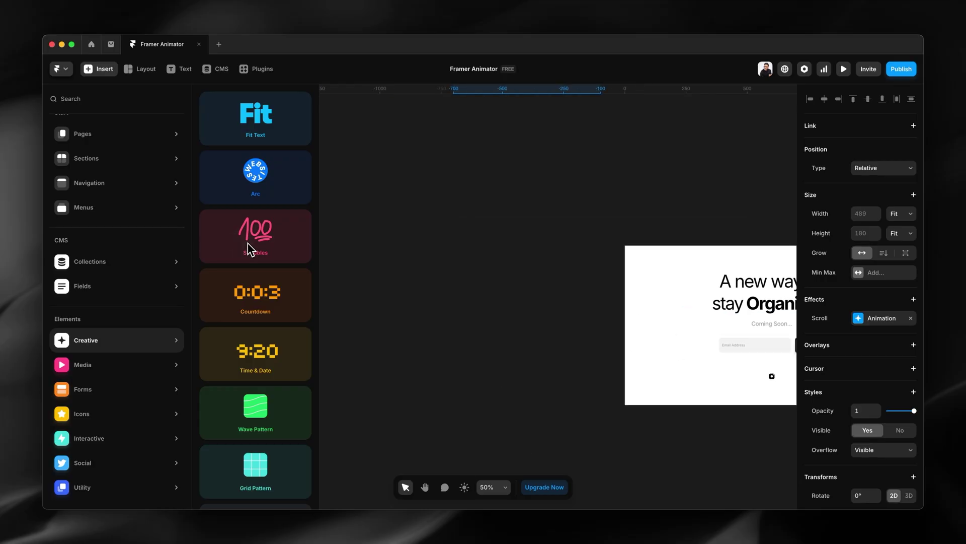
pyautogui.moveTo(498, 137)
pyautogui.mouseDown()
pyautogui.moveTo(312, 129)
pyautogui.moveTo(266, 139)
pyautogui.mouseUp()
pyautogui.click(312, 367)
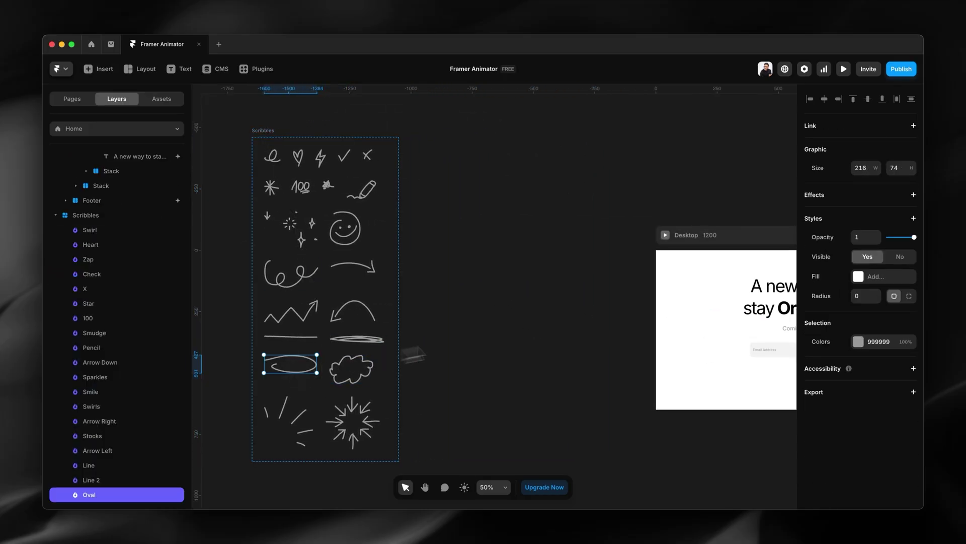
pyautogui.hscroll(3, 502, 324)
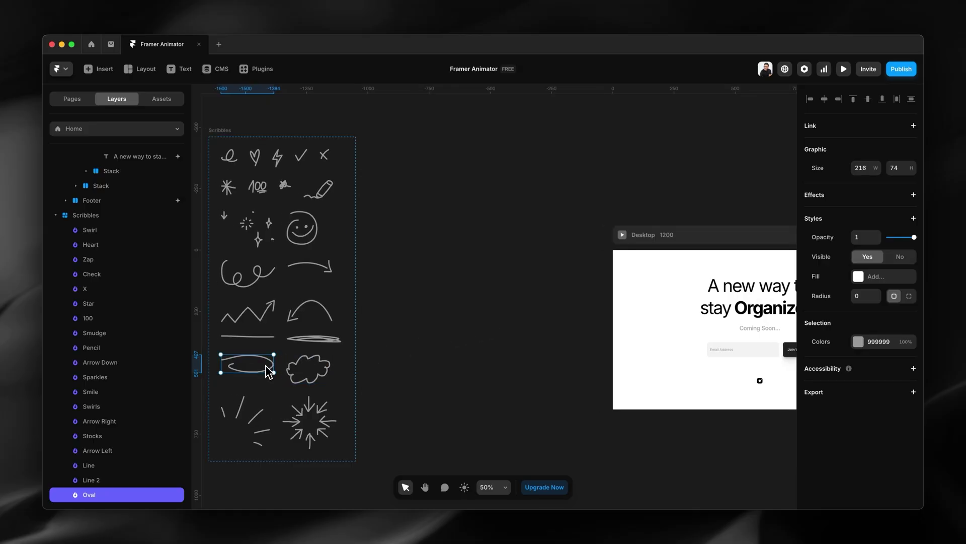
pyautogui.moveTo(267, 368)
pyautogui.mouseDown()
pyautogui.moveTo(496, 294)
pyautogui.moveTo(501, 287)
pyautogui.moveTo(477, 263)
pyautogui.mouseUp()
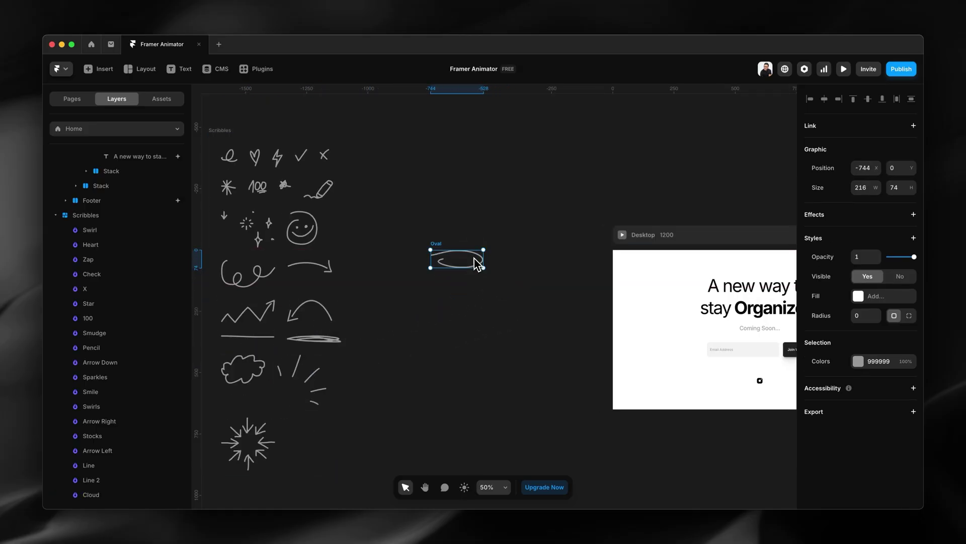
# - Pull out the Line scribble and place it under the Oval, both close to the page
pyautogui.click(253, 337)
pyautogui.moveTo(250, 344)
pyautogui.mouseDown()
pyautogui.moveTo(491, 295)
pyautogui.moveTo(459, 299)
pyautogui.mouseUp()
pyautogui.hscroll(5, 491, 287)
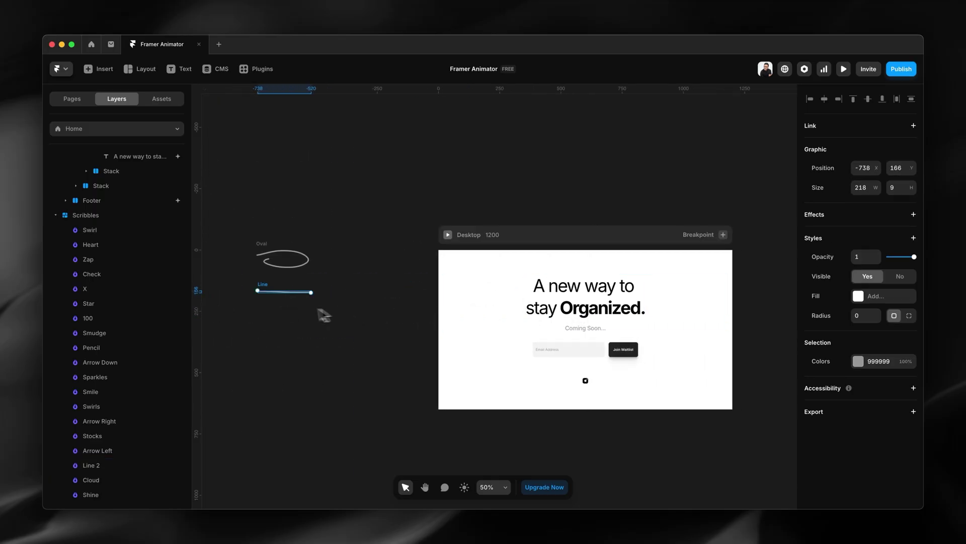
pyautogui.hscroll(-2, 327, 312)
pyautogui.moveTo(323, 258); pyautogui.dragTo(388, 258)
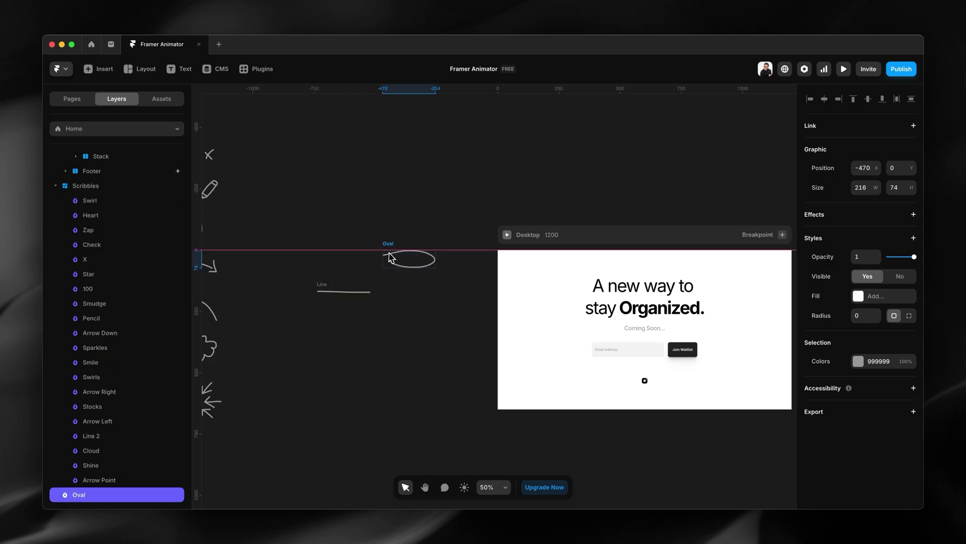
pyautogui.moveTo(338, 291); pyautogui.dragTo(398, 293)
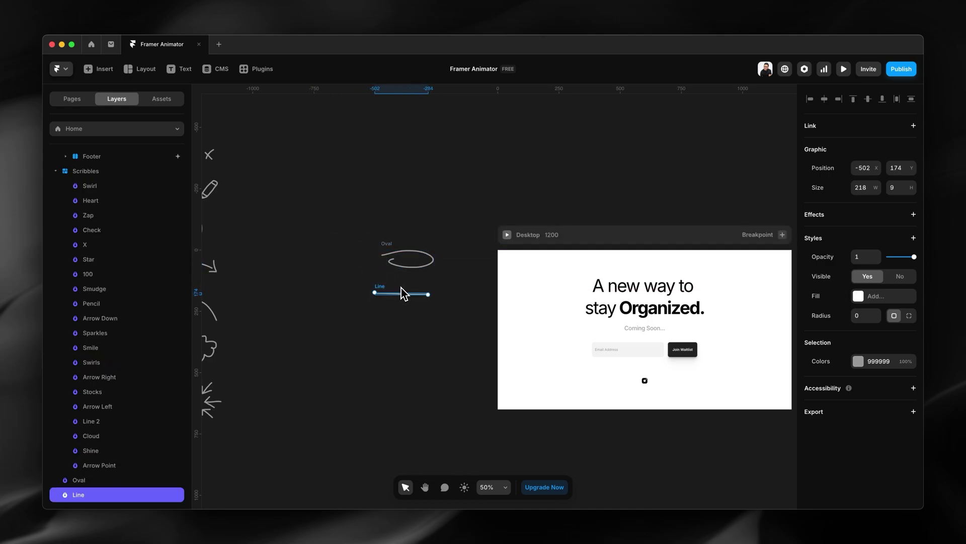
pyautogui.click(399, 270)
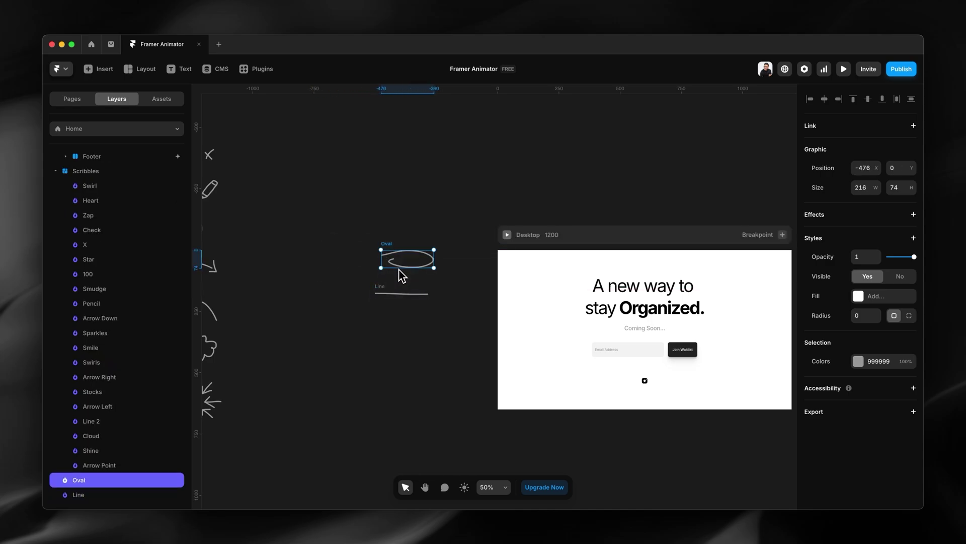
pyautogui.hscroll(3, 545, 252)
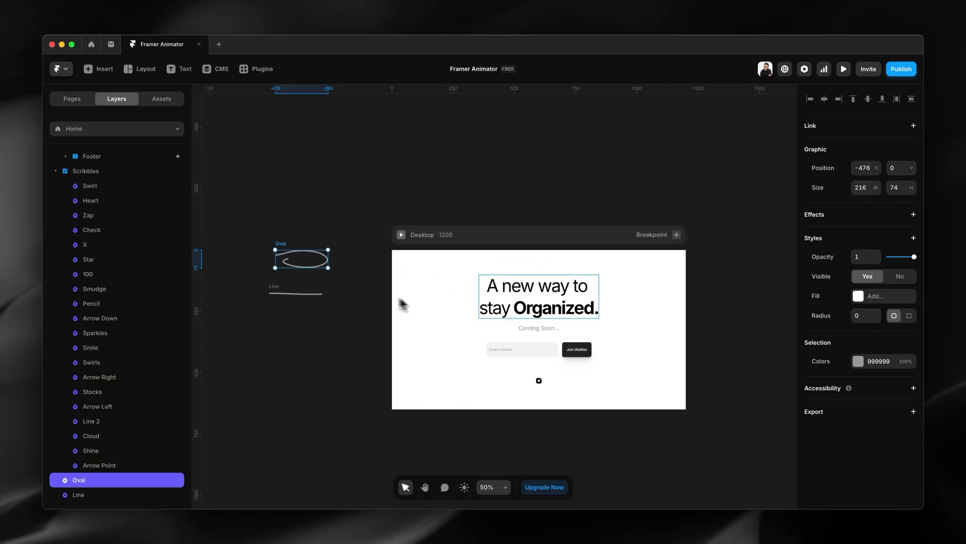
# - Select the hero heading text layer and copy the Animator component from animator.page
pyautogui.click(539, 309)
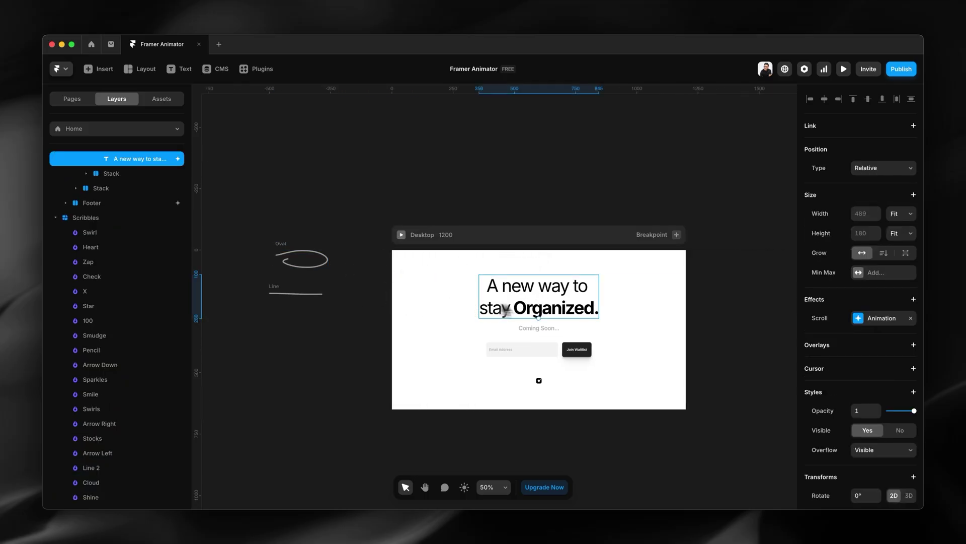
pyautogui.scroll(2, 154, 227)
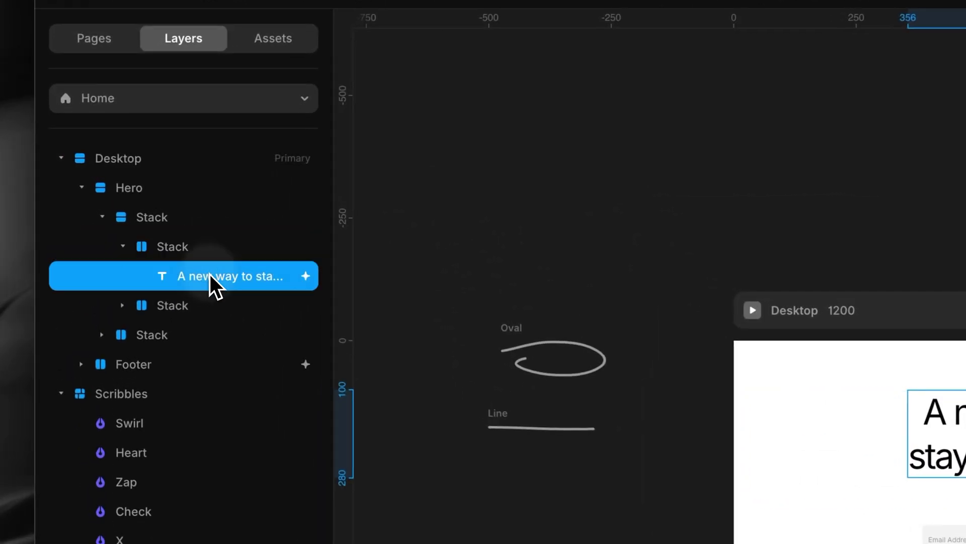
pyautogui.click(210, 259)
pyautogui.click(215, 283)
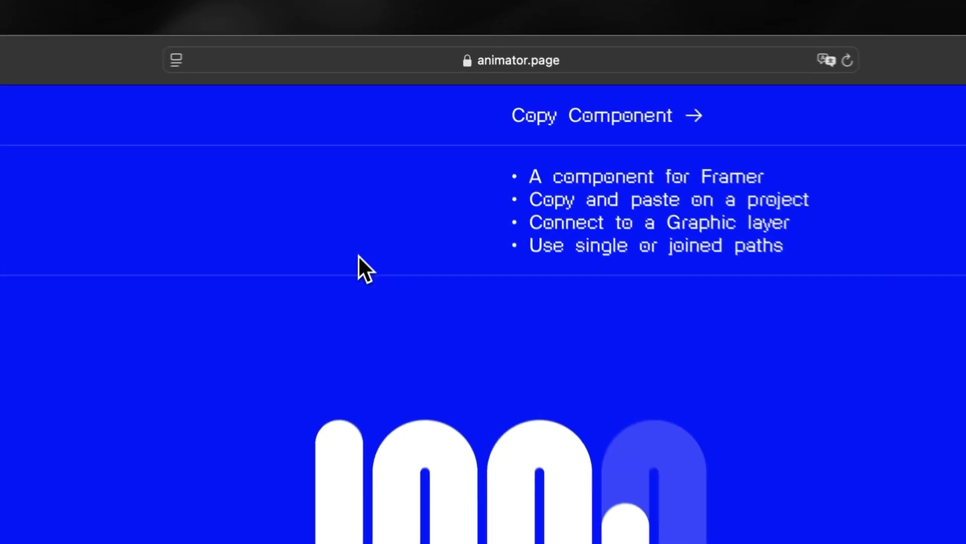
pyautogui.click(610, 125)
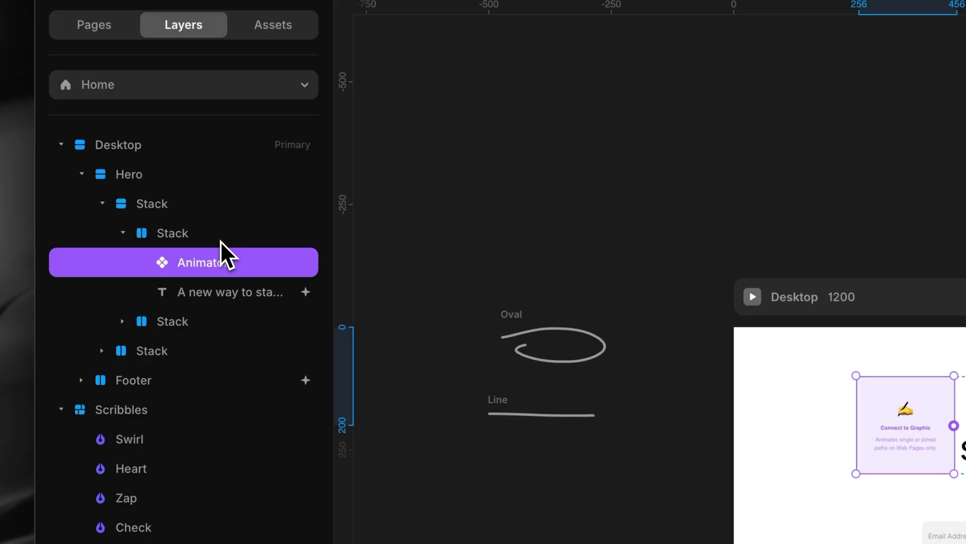
# - Move the Animator below the heading, make it absolute, and set Right and Bottom to -10
pyautogui.moveTo(211, 285); pyautogui.dragTo(210, 301)
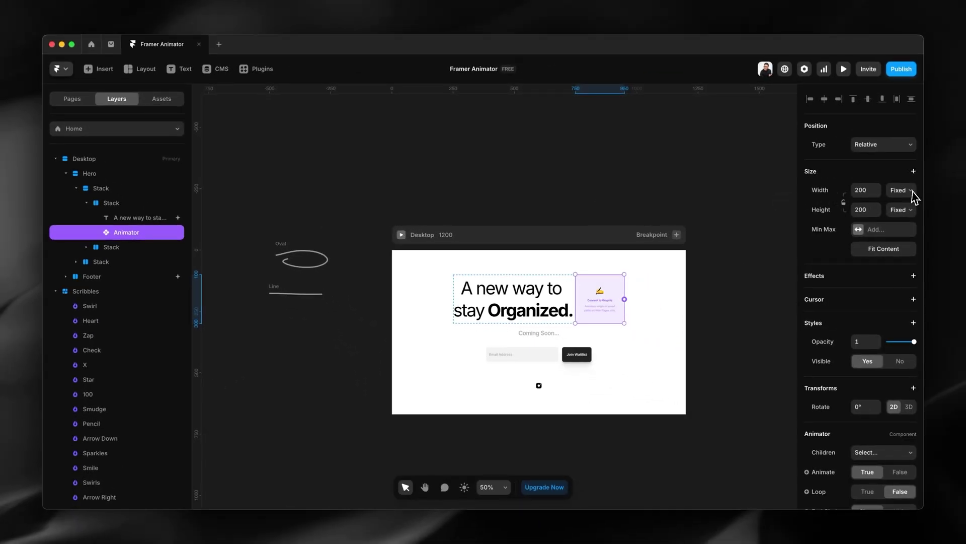
pyautogui.click(884, 145)
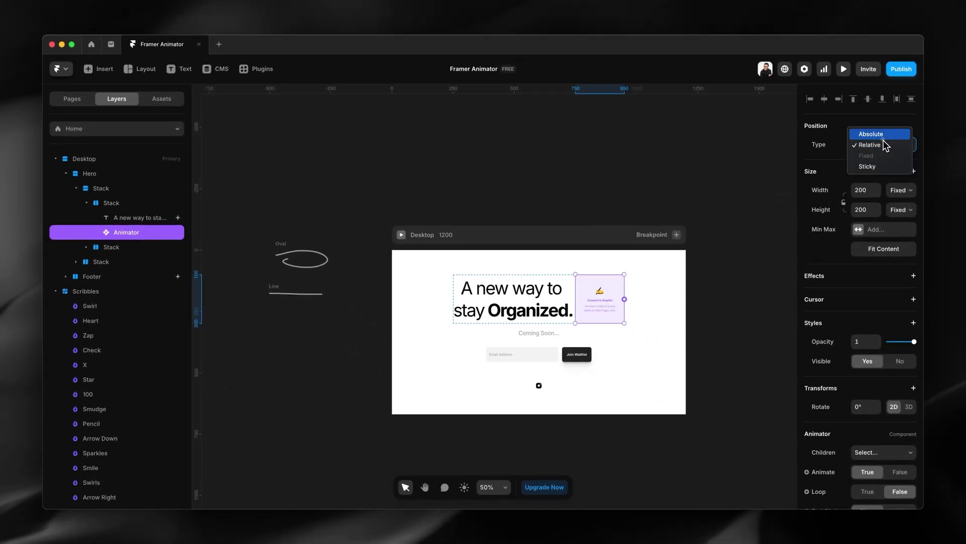
pyautogui.click(886, 146)
pyautogui.click(877, 173)
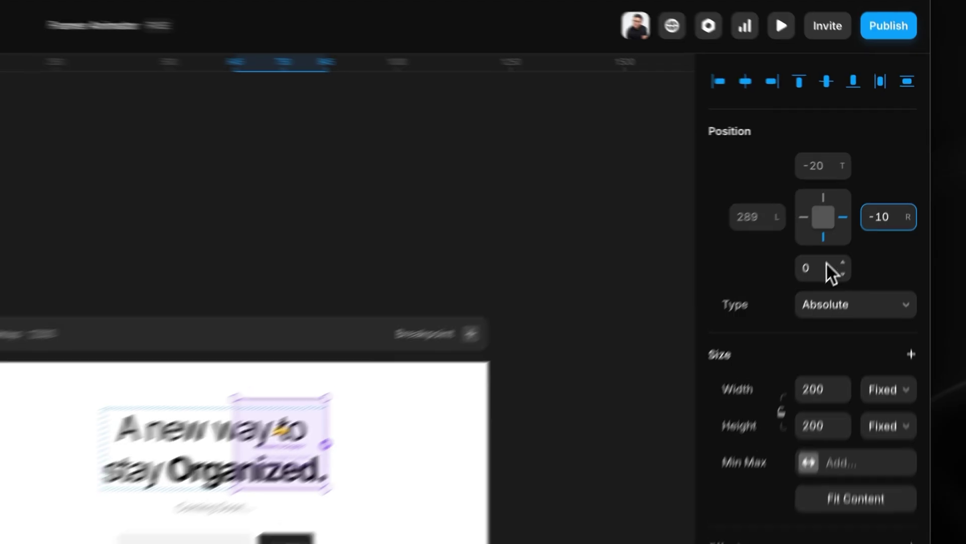
pyautogui.click(862, 199)
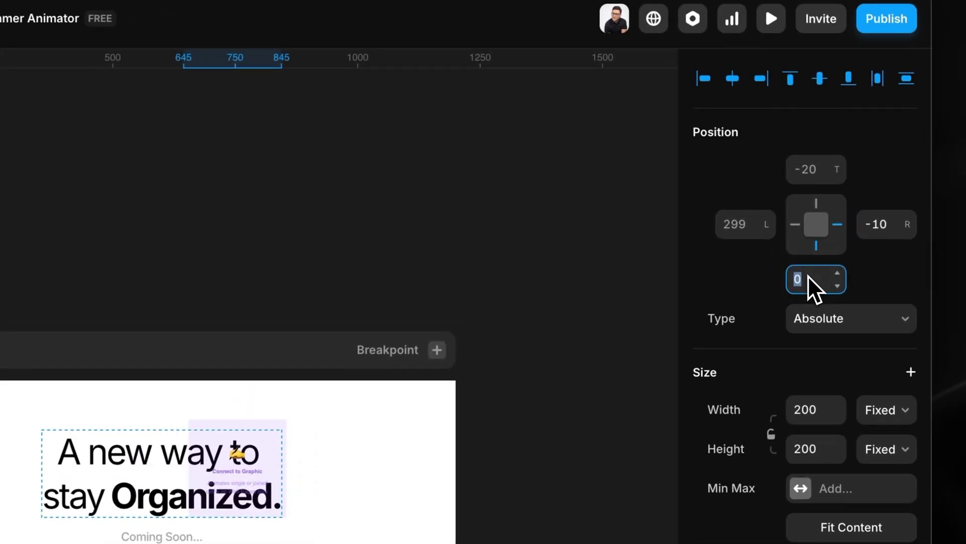
pyautogui.write('-10')
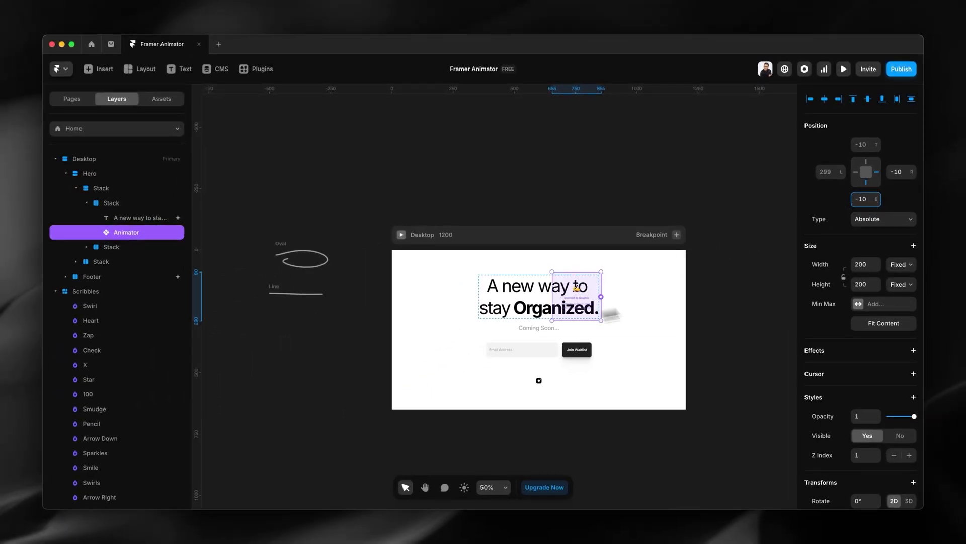
# - Select the Stack holding the headline and Animator and check its overflow is Visible
pyautogui.click(125, 205)
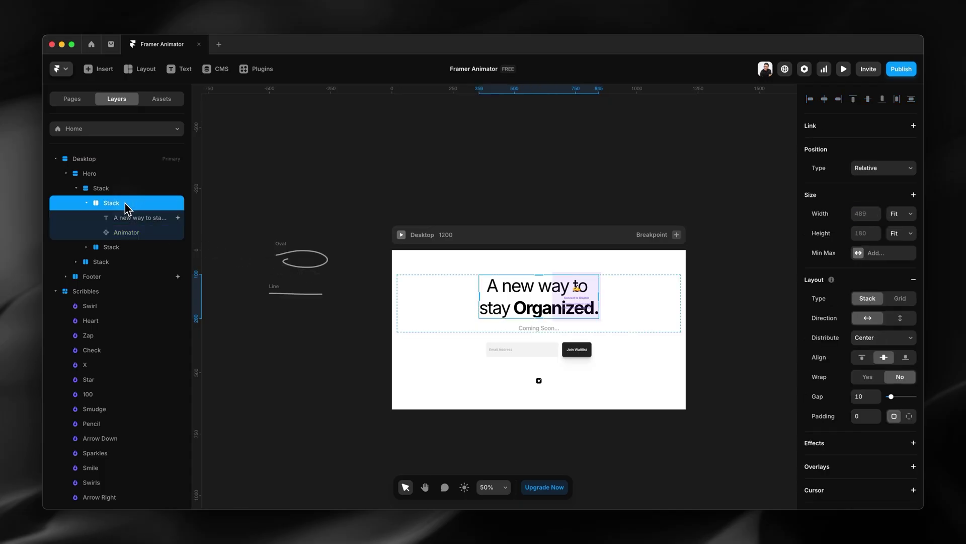
pyautogui.scroll(-5, 860, 417)
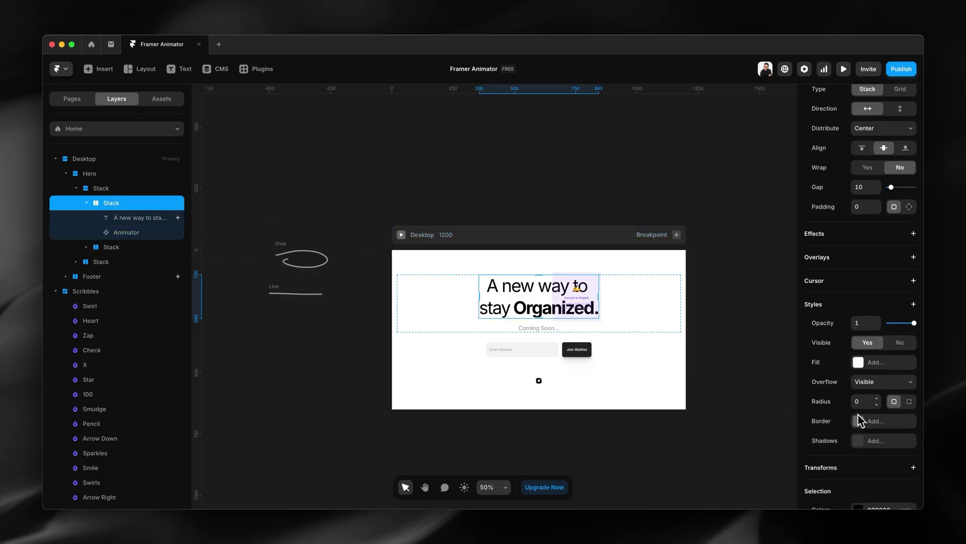
pyautogui.scroll(-1, 861, 420)
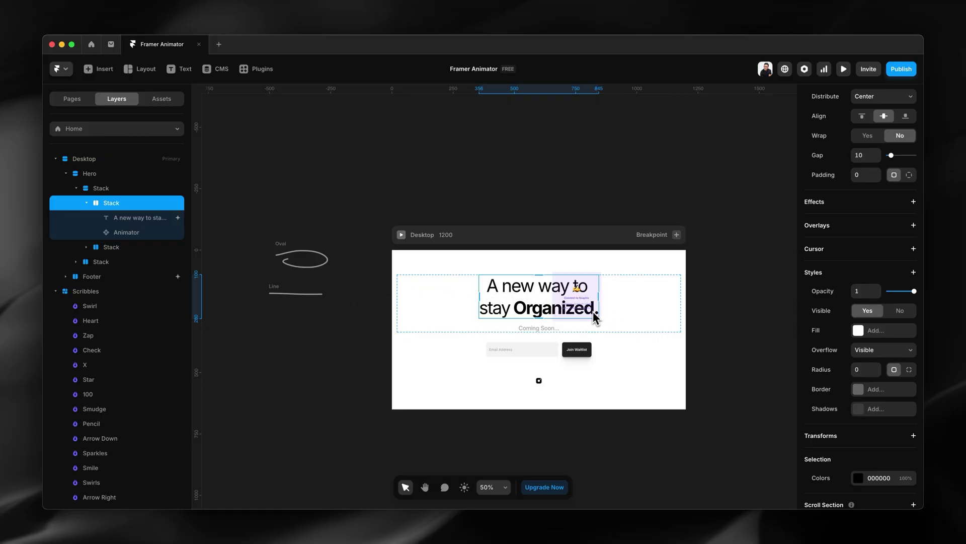
# - Drag the Line scribble's right end to widen it to 329 px
pyautogui.click(291, 256)
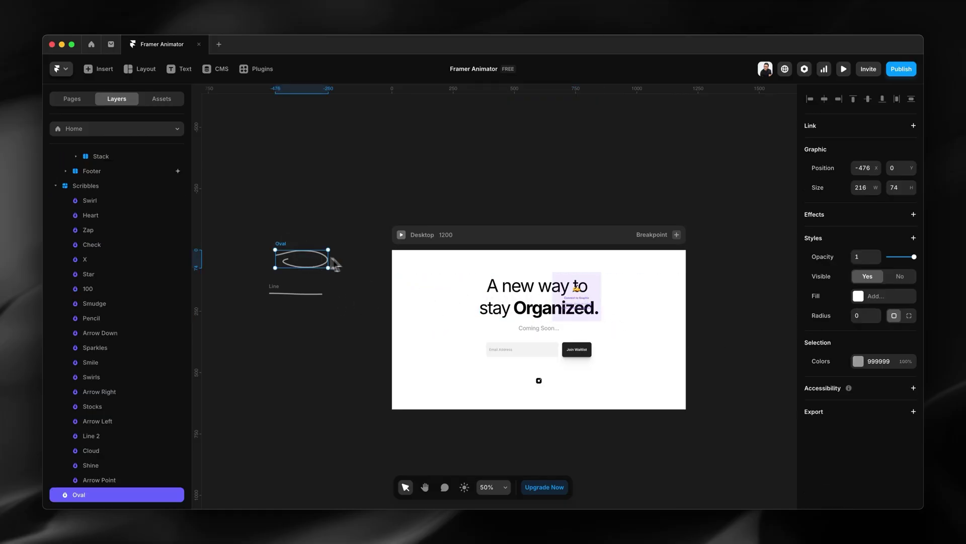
pyautogui.click(282, 293)
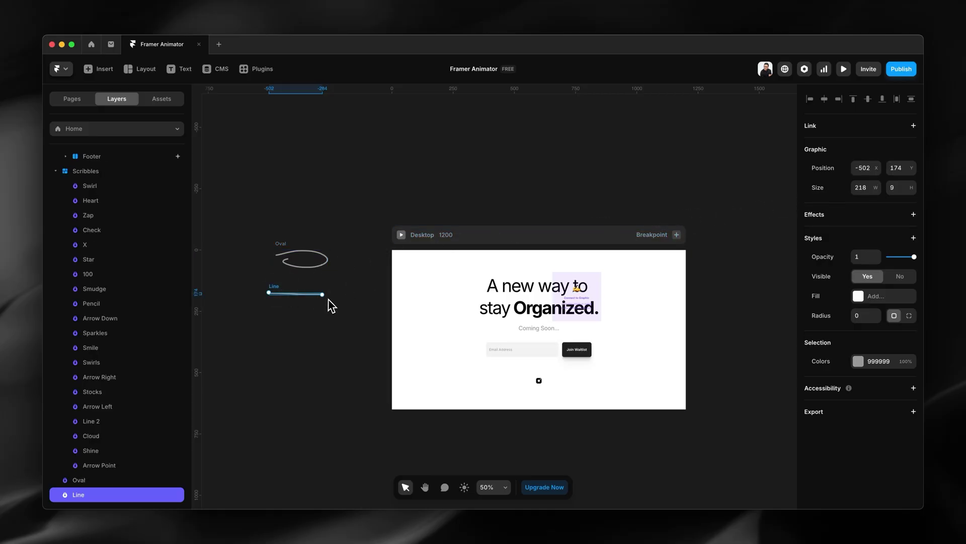
pyautogui.moveTo(323, 298); pyautogui.dragTo(353, 303)
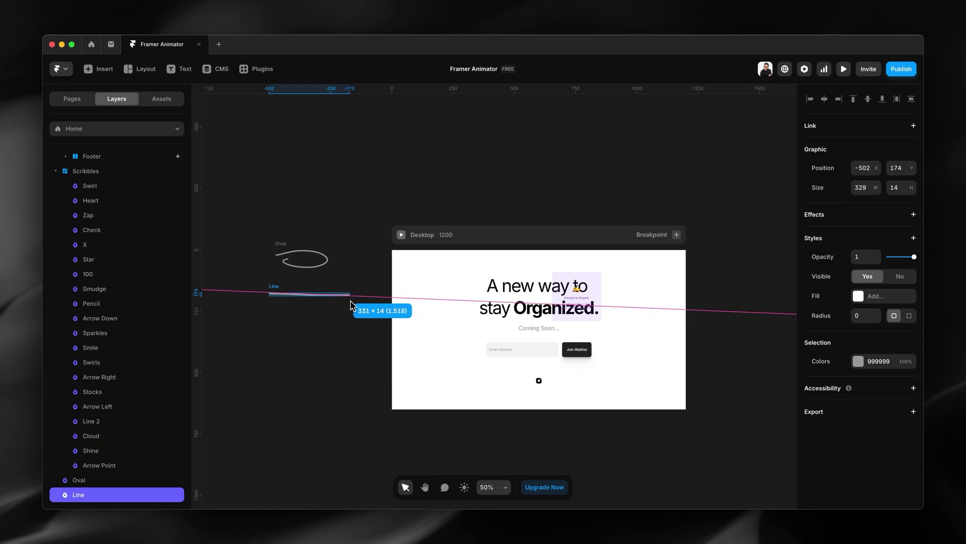
pyautogui.moveTo(351, 304); pyautogui.dragTo(348, 303)
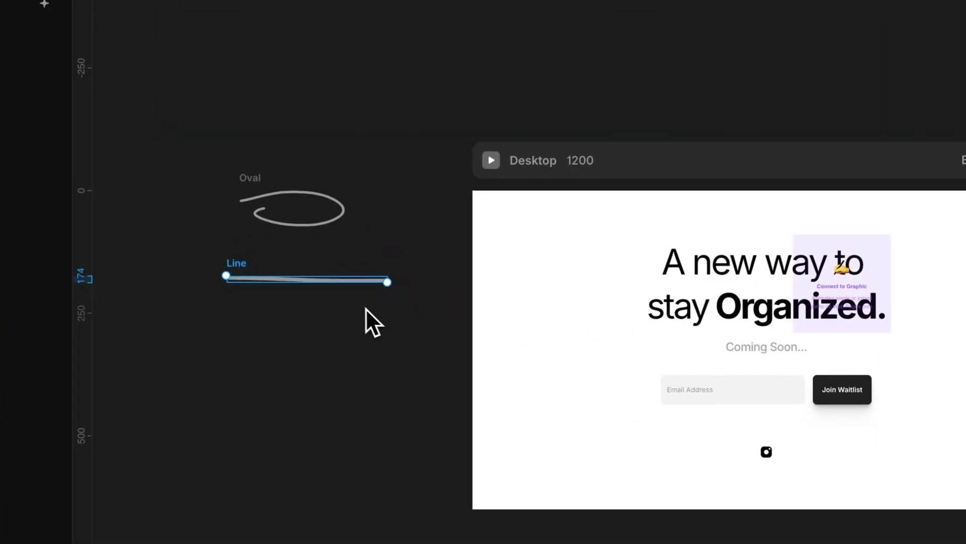
pyautogui.click(333, 315)
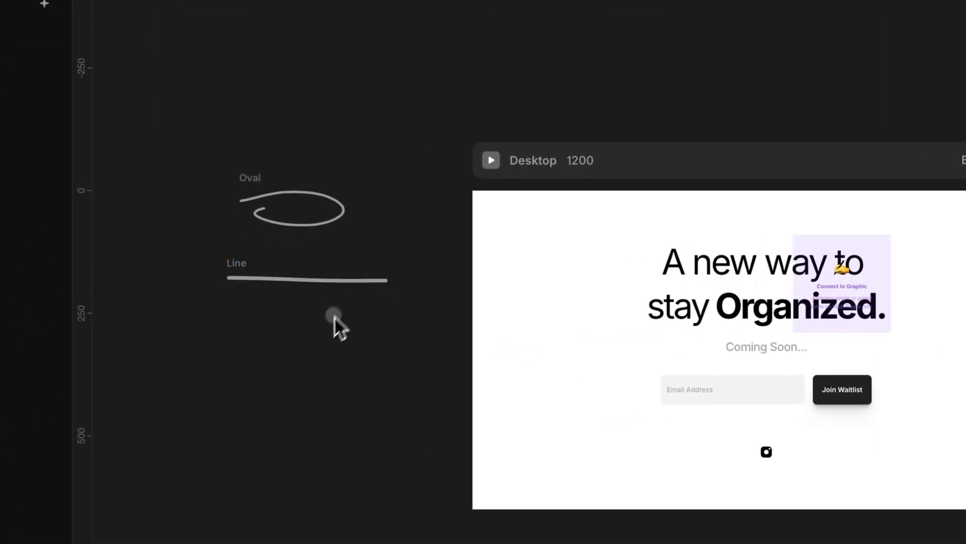
# - Select the Animator and size it 329 × 14
pyautogui.click(282, 279)
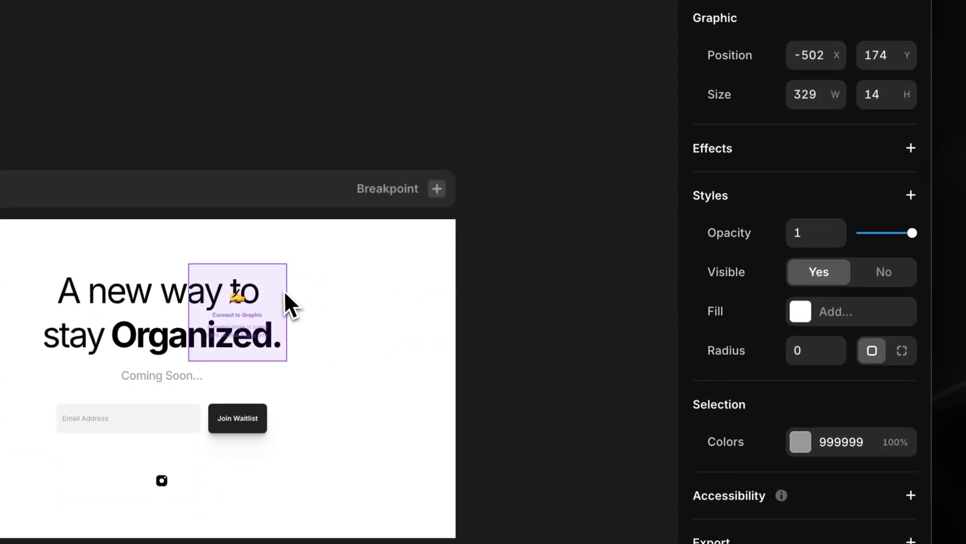
pyautogui.click(280, 390)
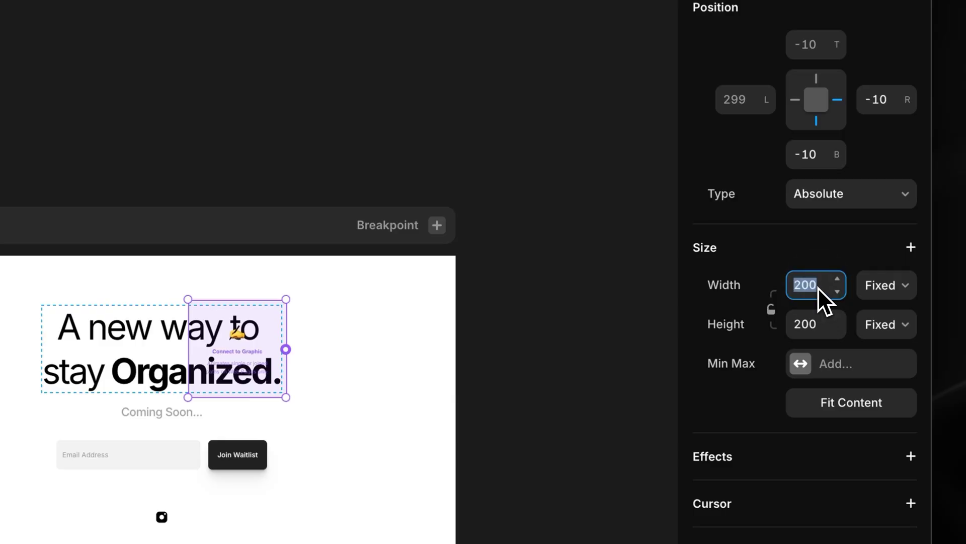
pyautogui.click(800, 328)
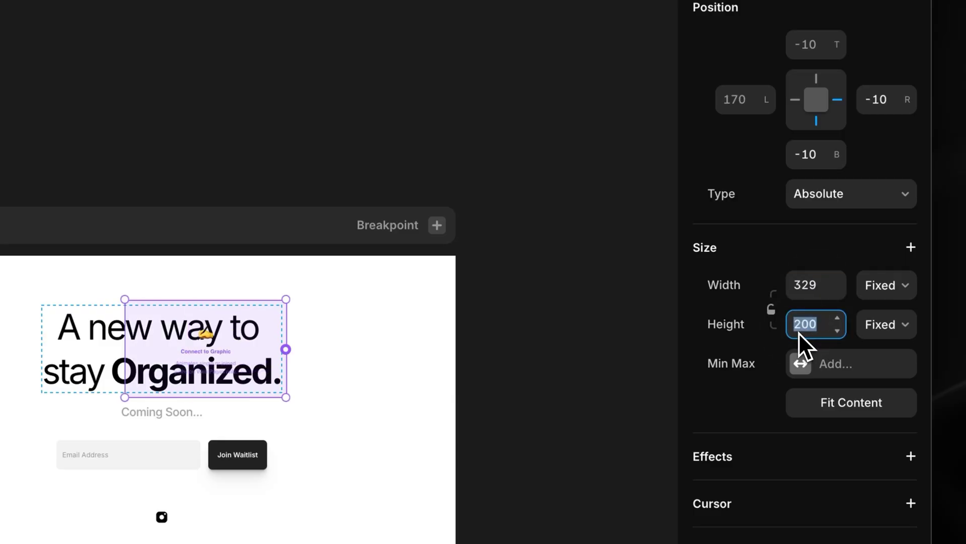
pyautogui.write('14')
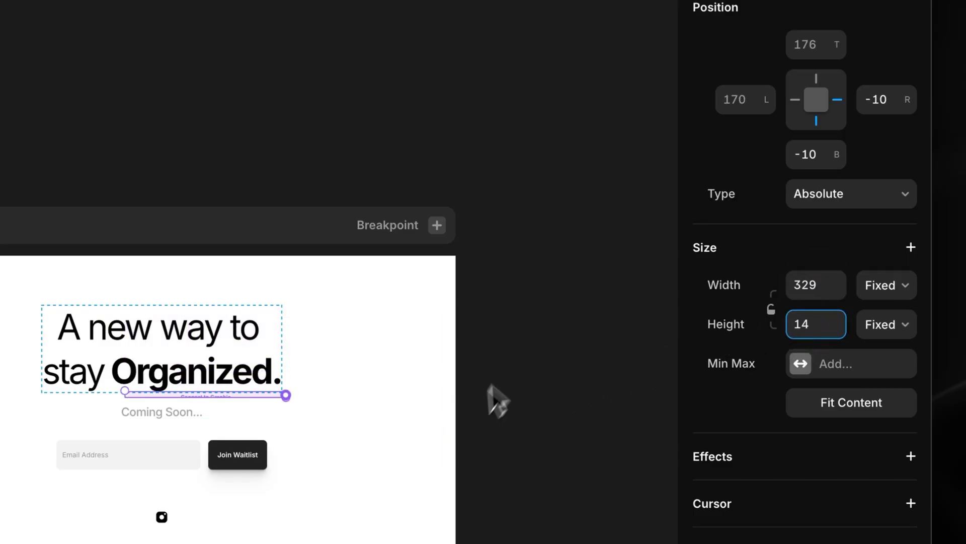
# - Pin the Animator with a Bottom offset of 0 and a Right offset of -4
pyautogui.click(802, 159)
pyautogui.write('0')
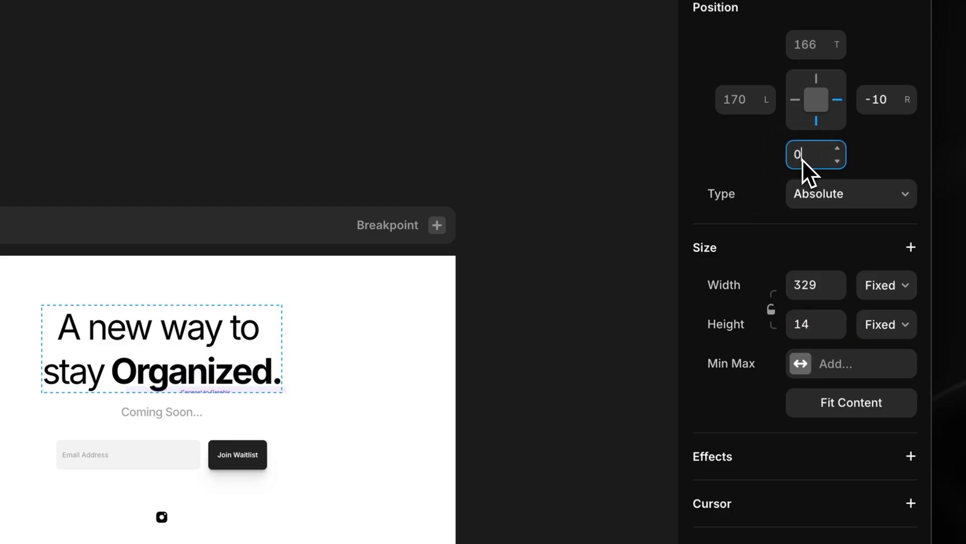
pyautogui.click(868, 111)
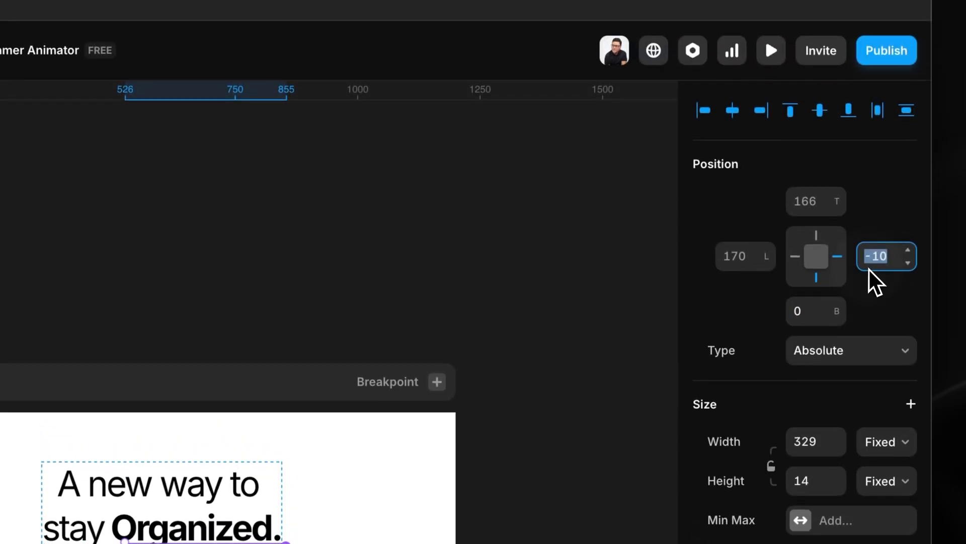
pyautogui.press('BackSpace')
pyautogui.press('BackSpace')
pyautogui.write('2')
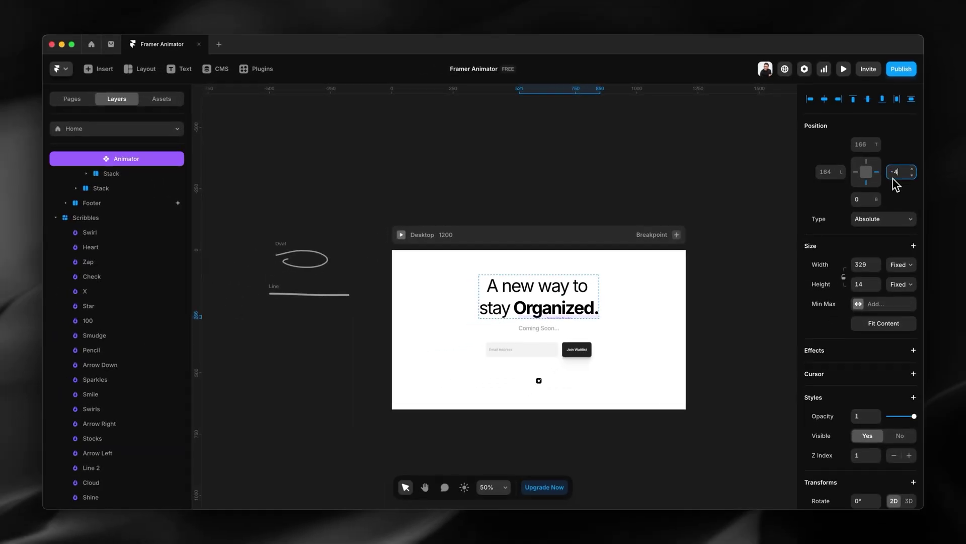
pyautogui.press('Return')
# - Set the Animator's Children to Line, preview the underline, then open the Line scribble for editing
pyautogui.scroll(-5, 921, 443)
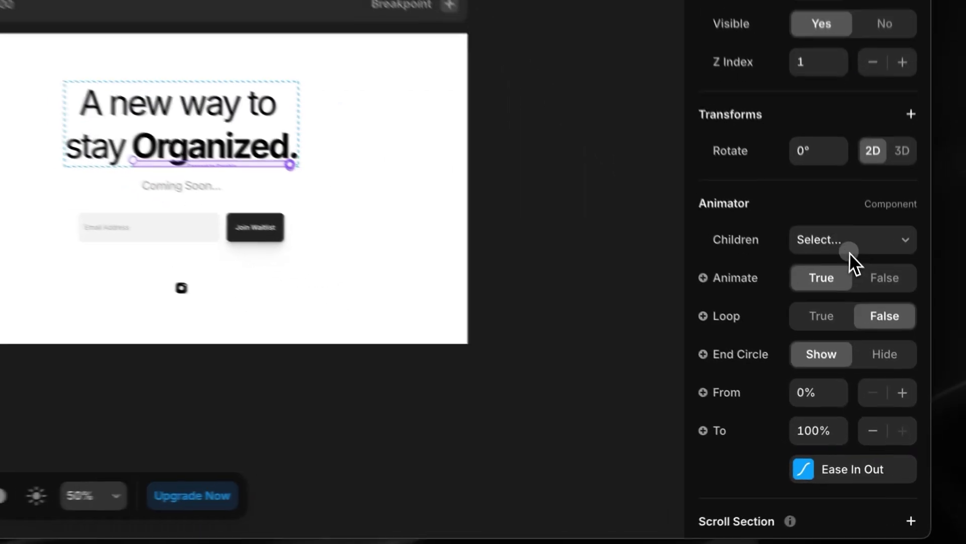
pyautogui.click(849, 246)
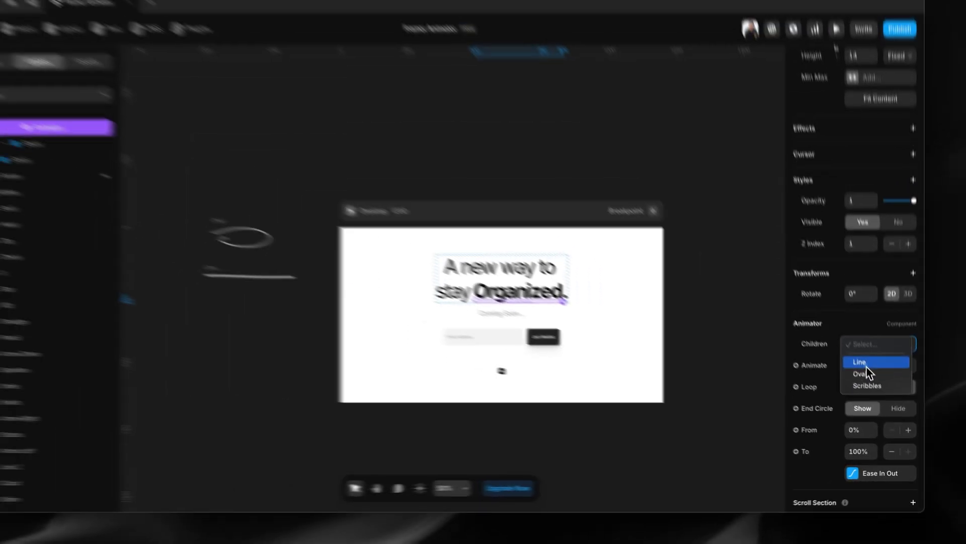
pyautogui.click(866, 366)
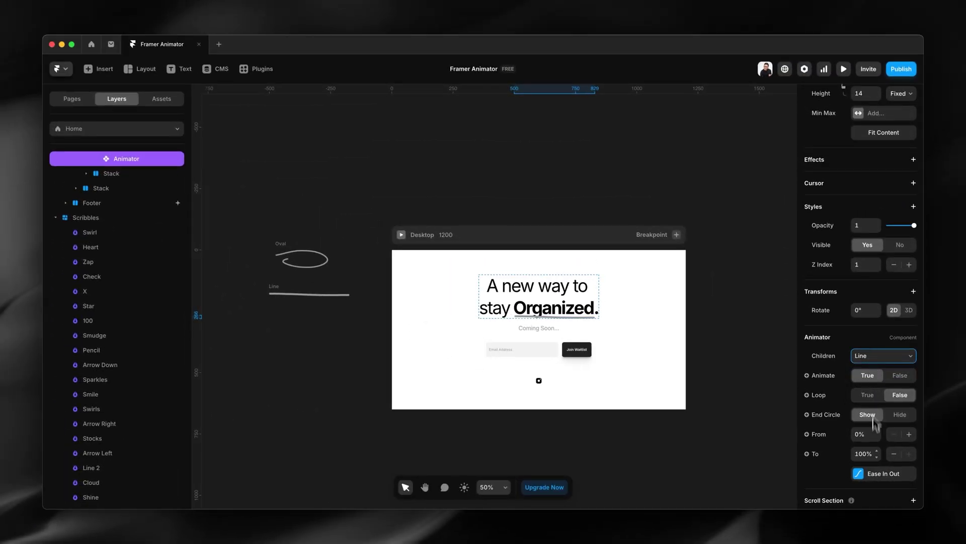
pyautogui.click(844, 71)
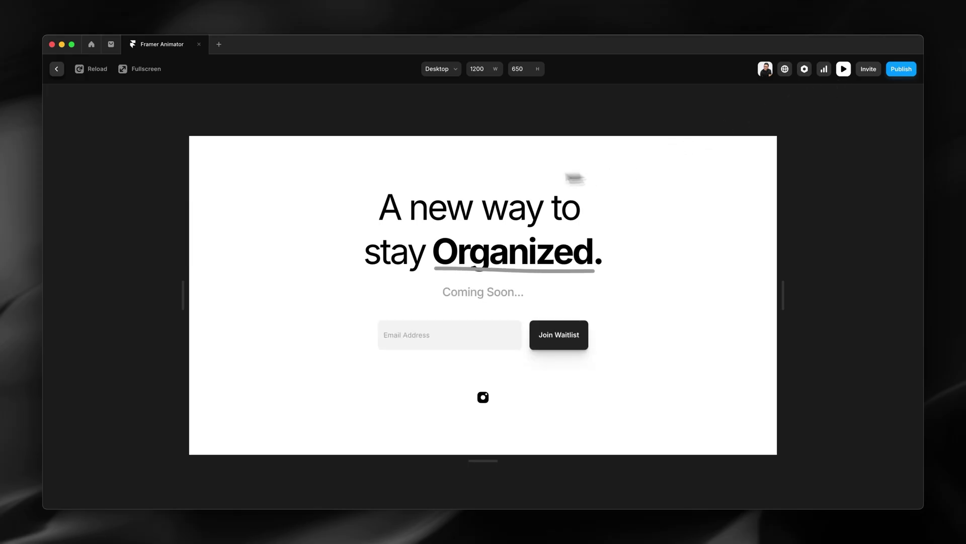
pyautogui.click(57, 68)
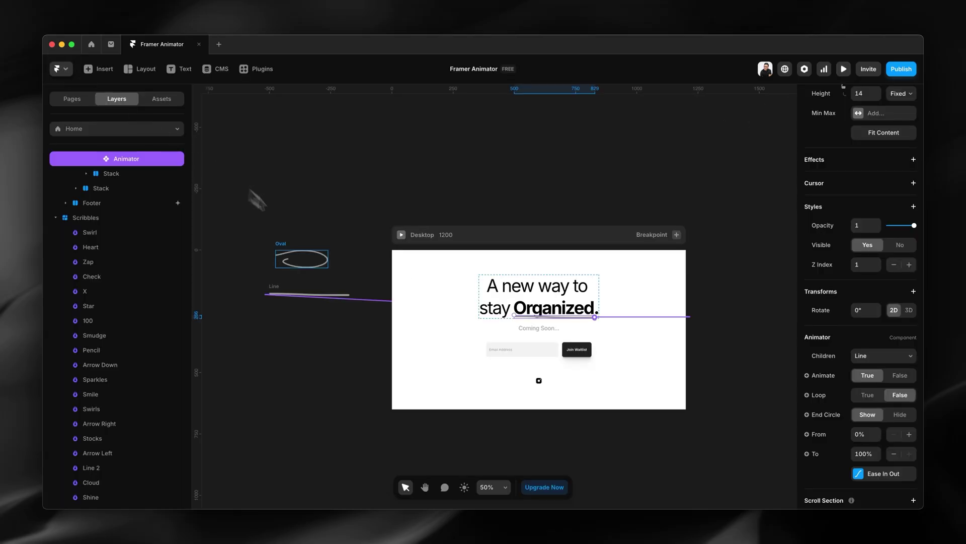
pyautogui.click(329, 298)
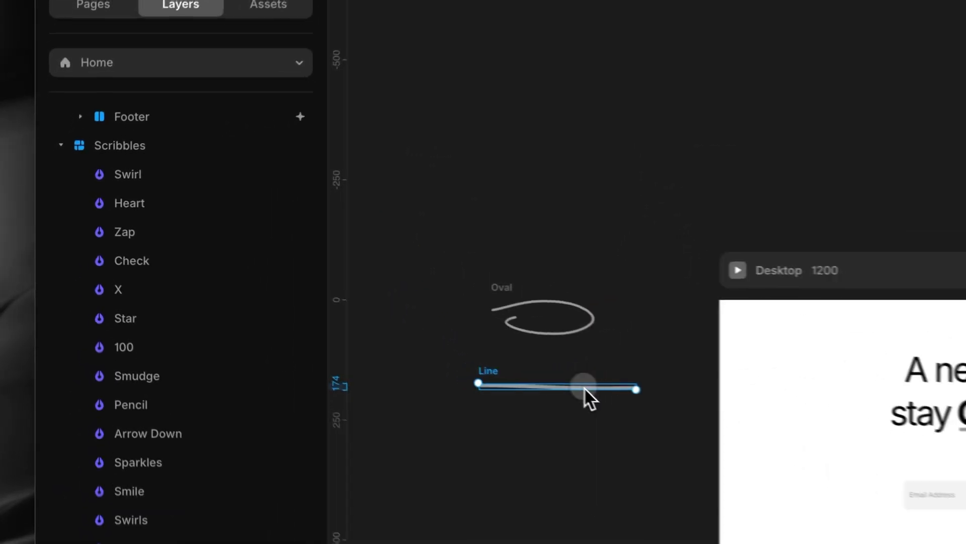
pyautogui.doubleClick(323, 299)
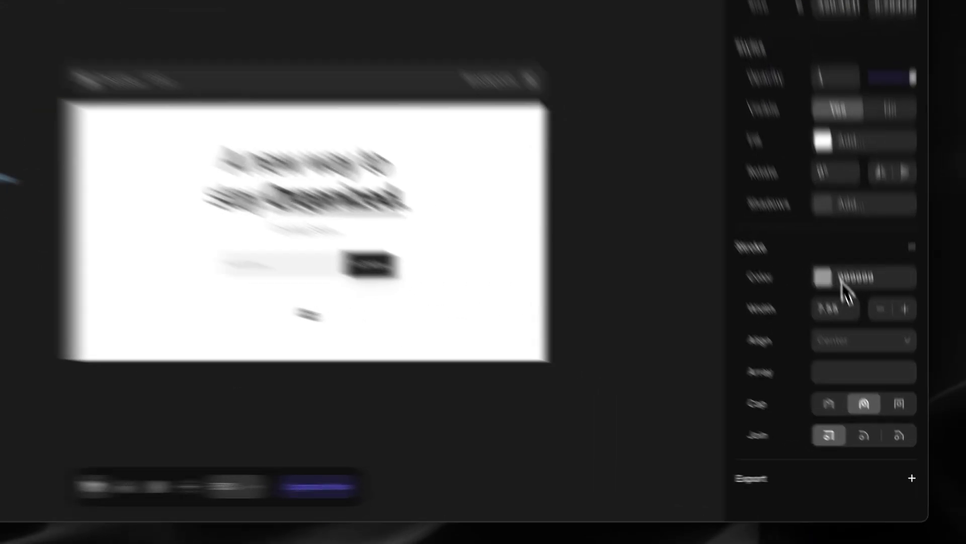
# - Give the Line scribble's stroke the red Primary colour style
pyautogui.click(868, 357)
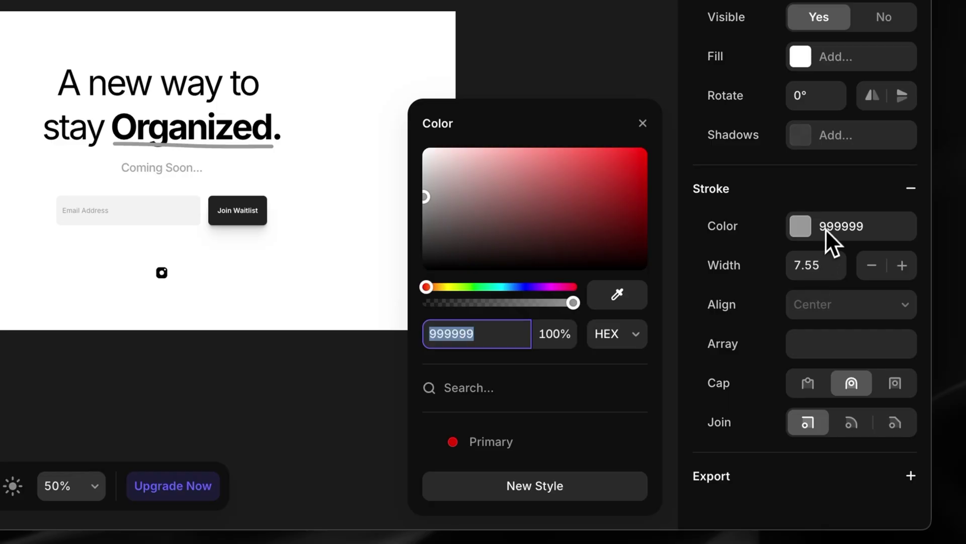
pyautogui.click(498, 443)
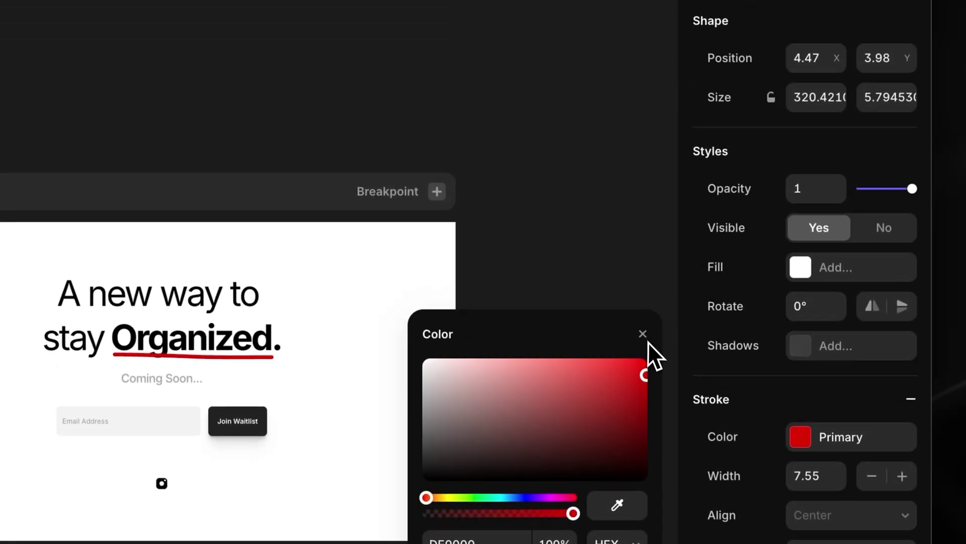
pyautogui.click(645, 337)
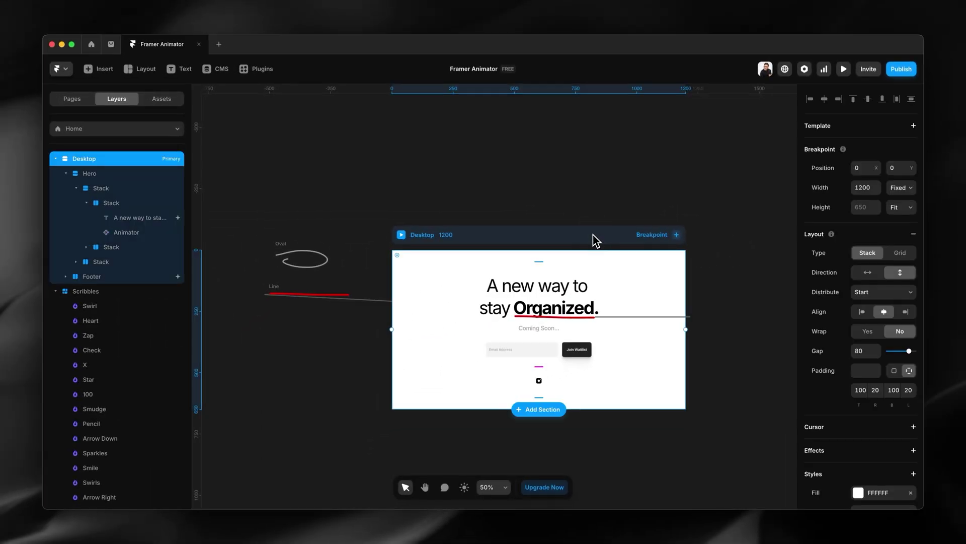
pyautogui.scroll(-5, 852, 416)
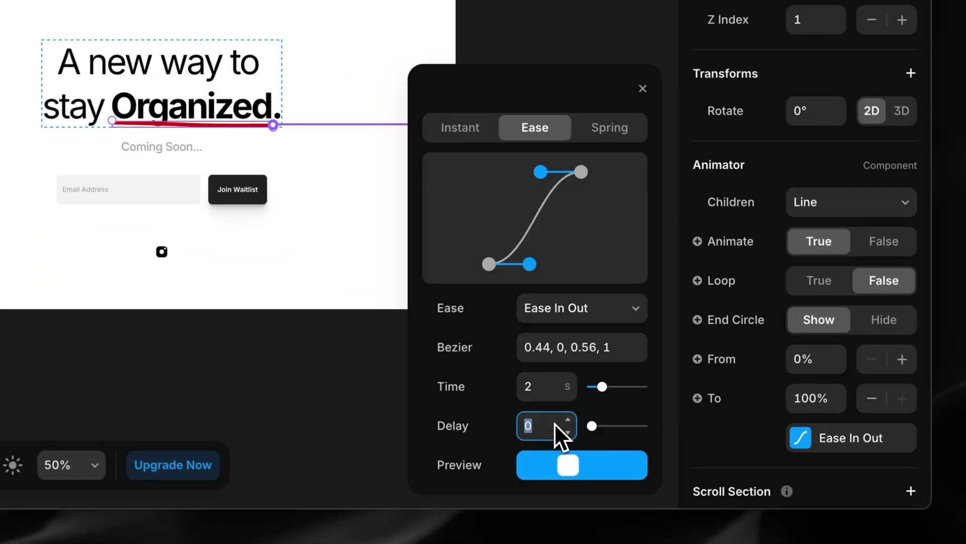
# - Set the Animator's transition Delay to 1 s and Time to 0.5 s
pyautogui.press('Up')
pyautogui.hotkey('shift', 'Up')
pyautogui.press('Down')
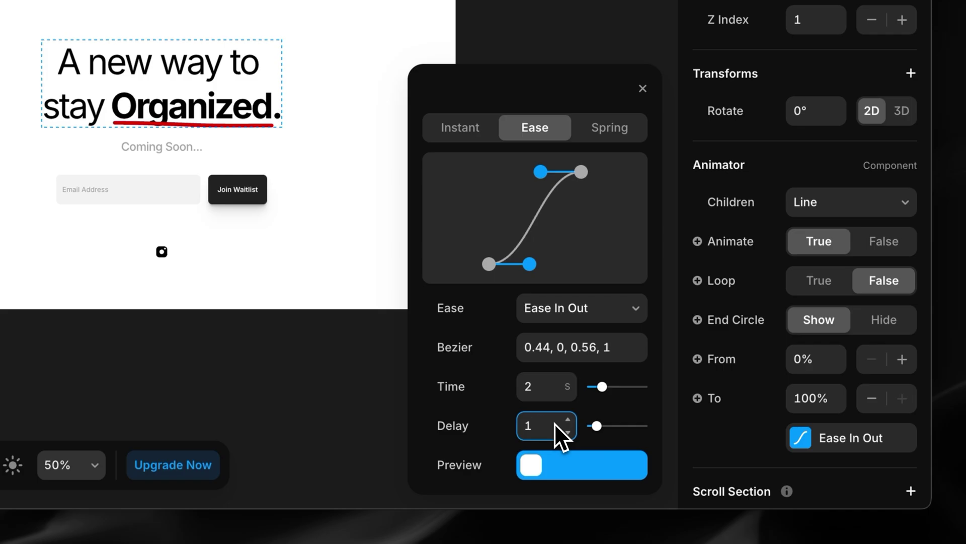
pyautogui.click(545, 388)
pyautogui.write('0')
pyautogui.press('Up')
pyautogui.press('Up')
pyautogui.press('Up')
pyautogui.press('Up')
pyautogui.press('Up')
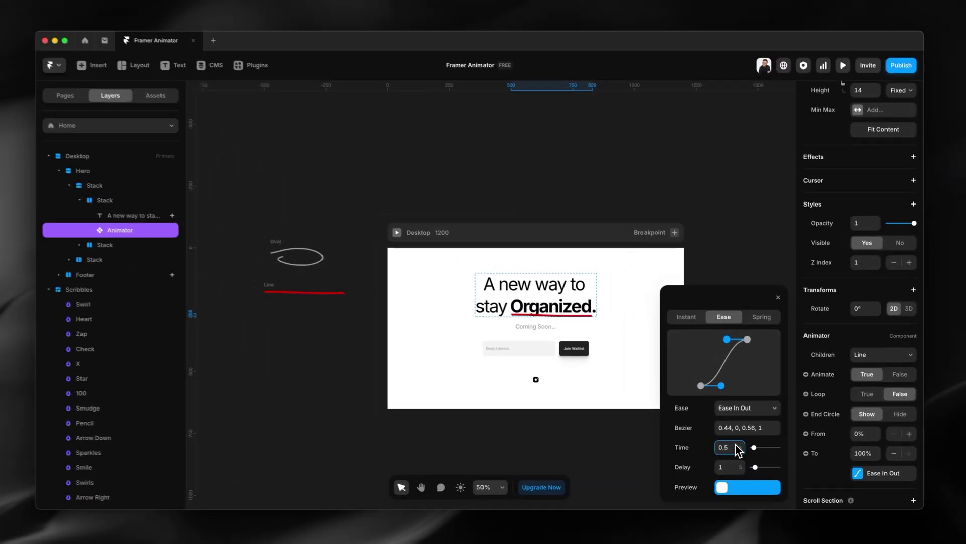
# - Preview the page to watch the red underline draw, then return to the editor
pyautogui.click(844, 68)
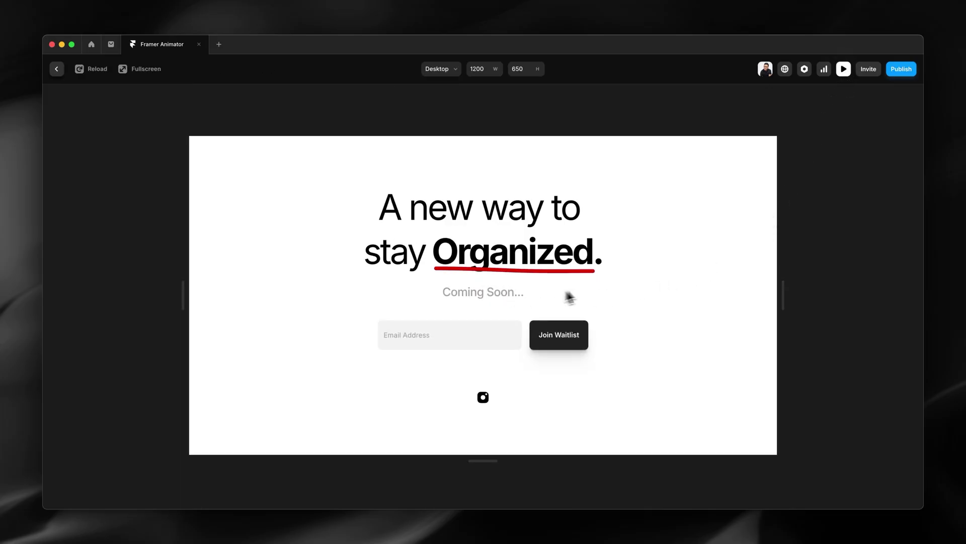
pyautogui.click(64, 72)
pyautogui.click(56, 69)
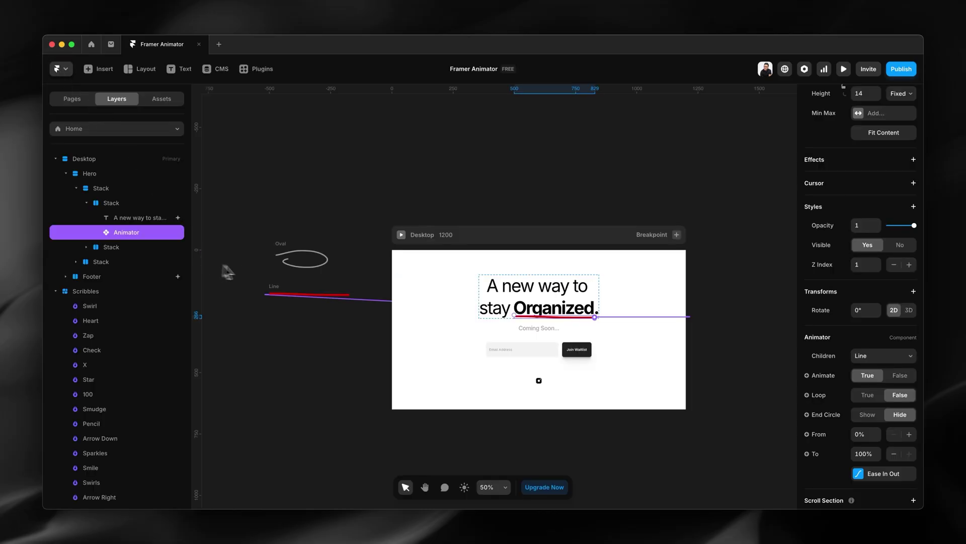
# - Match the Oval scribble to the Line's size by setting its width to 420, giving 420 × 144
pyautogui.click(290, 260)
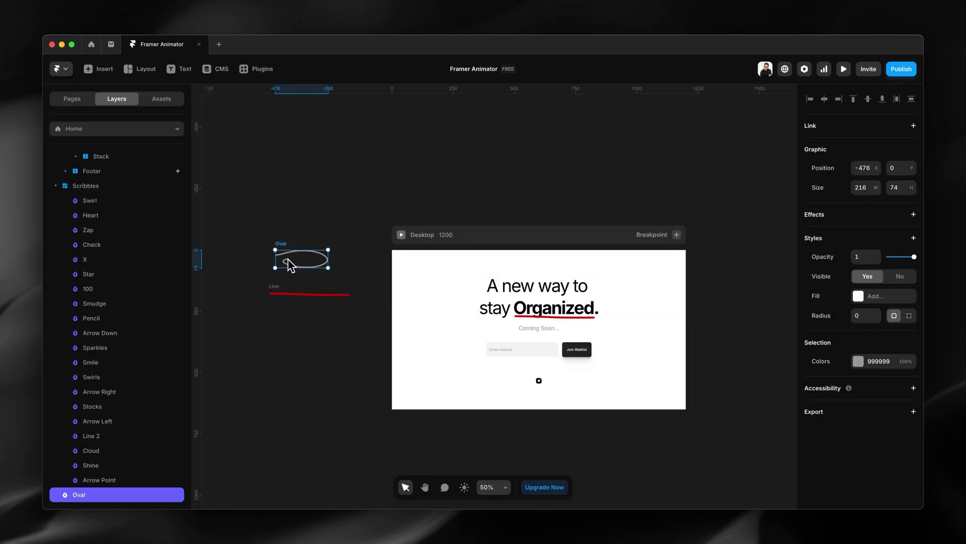
pyautogui.click(305, 295)
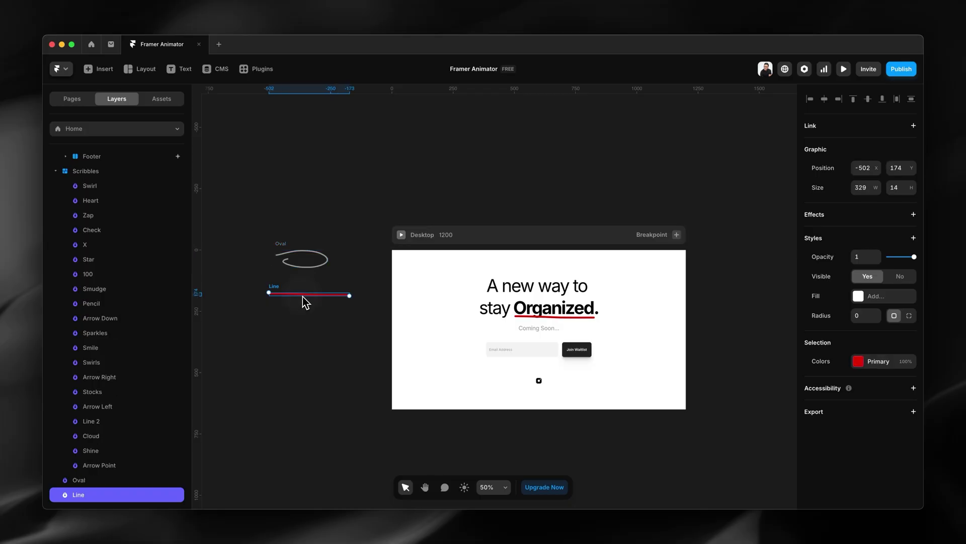
pyautogui.click(300, 262)
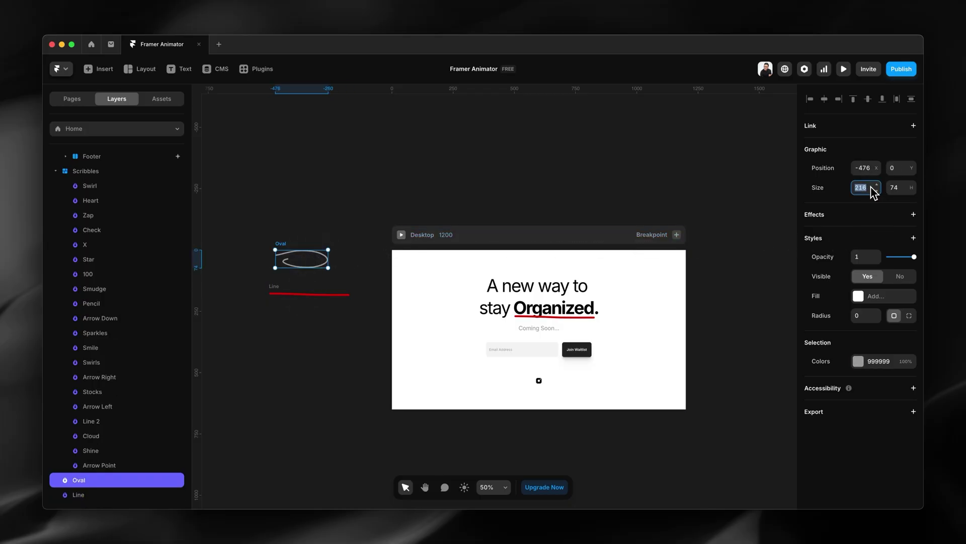
pyautogui.press('Return')
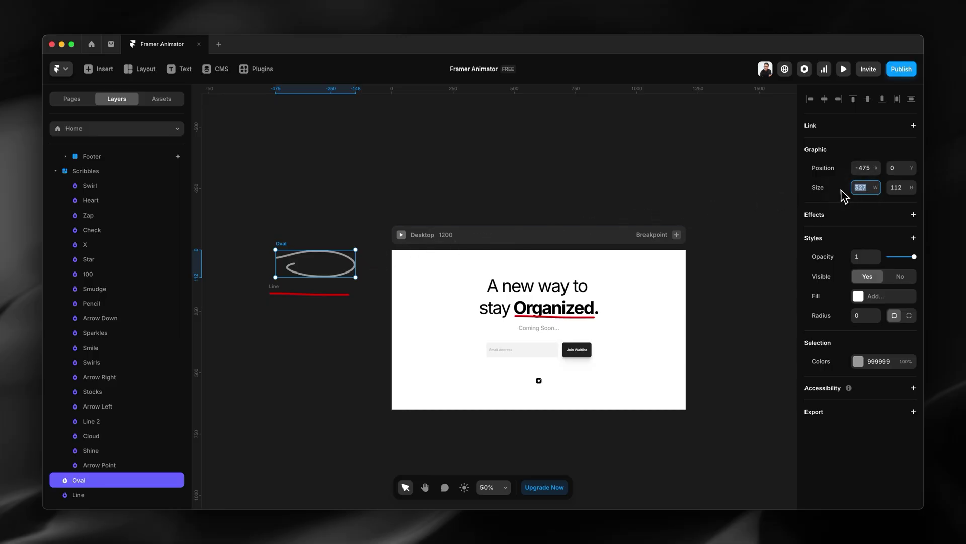
pyautogui.write('420')
pyautogui.press('Return')
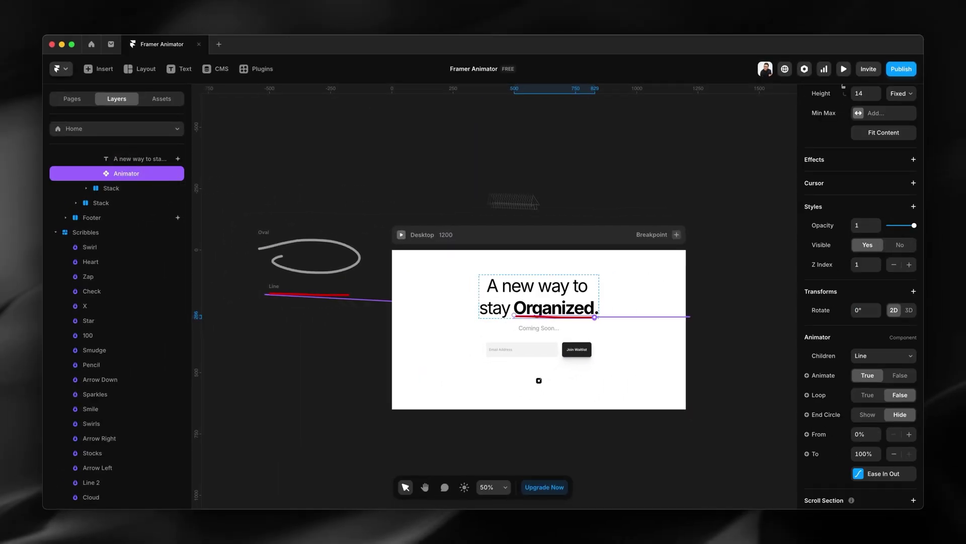
pyautogui.scroll(5, 885, 233)
# - Size the Animator to 420 × 144 and make Oval the scribble it draws
pyautogui.click(863, 266)
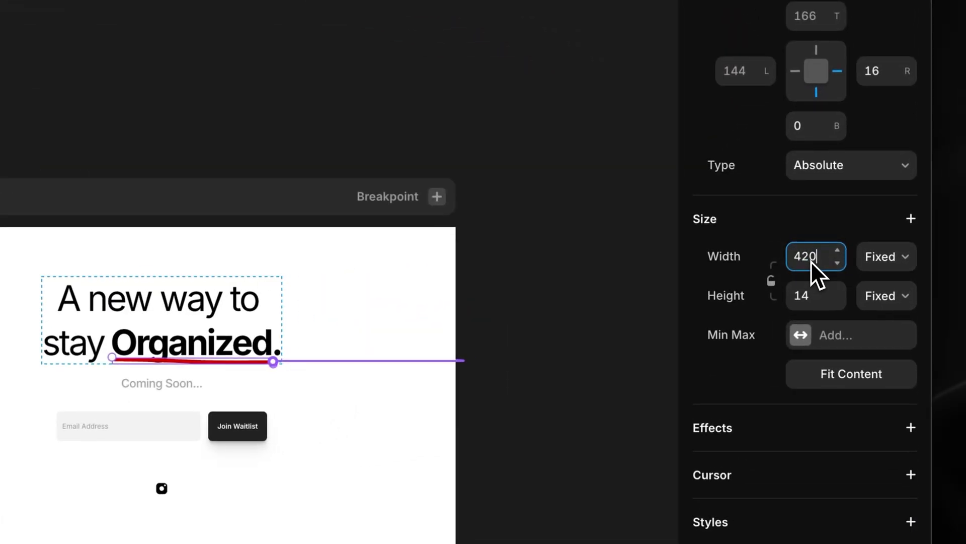
pyautogui.click(811, 292)
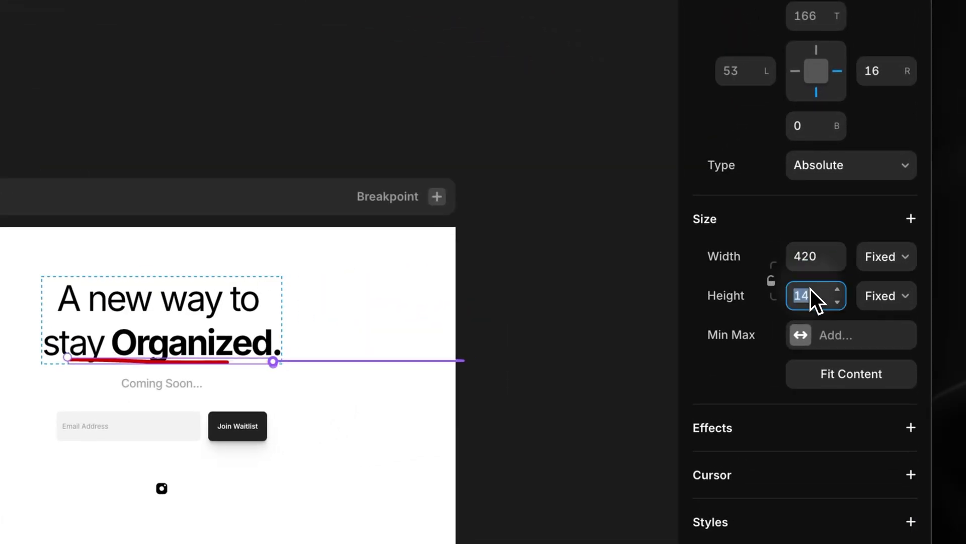
pyautogui.write('4')
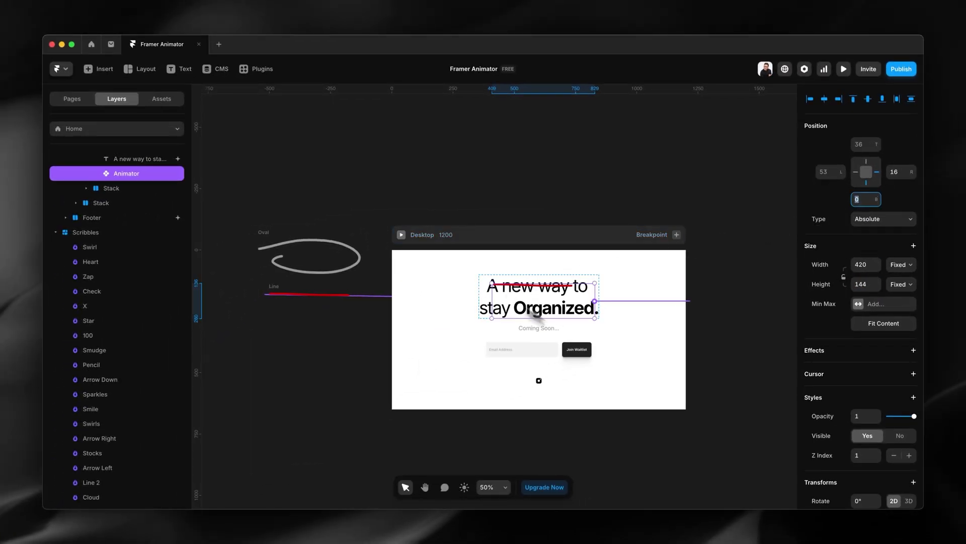
pyautogui.scroll(-5, 892, 421)
pyautogui.click(880, 352)
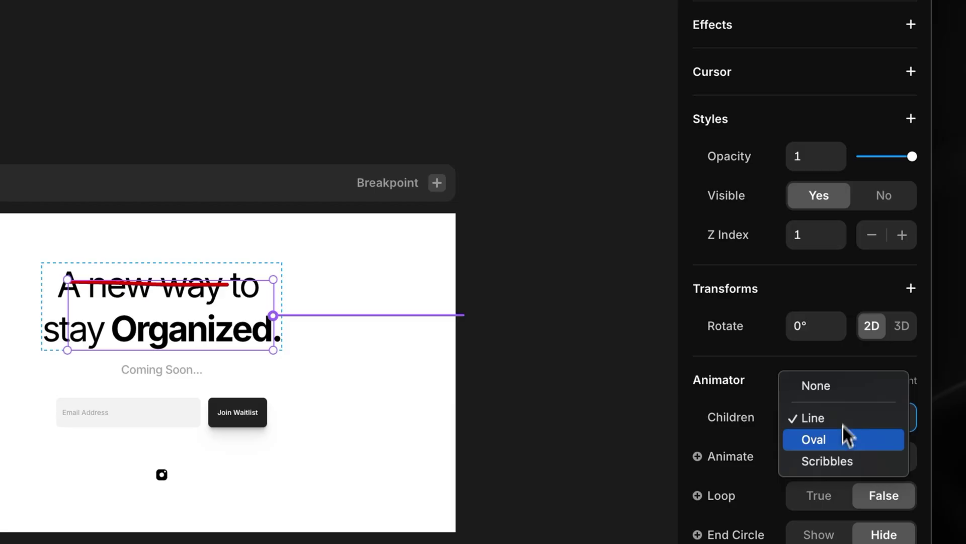
pyautogui.click(879, 362)
# - Set the Animator's bottom offset to -30 and its right offset to -4
pyautogui.scroll(10, 841, 433)
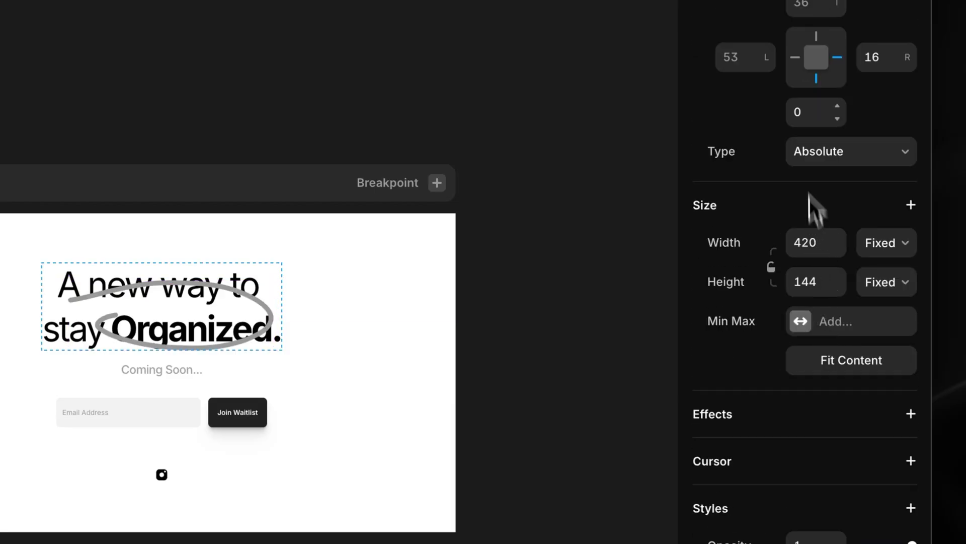
pyautogui.click(800, 111)
pyautogui.write('-10')
pyautogui.press('Return')
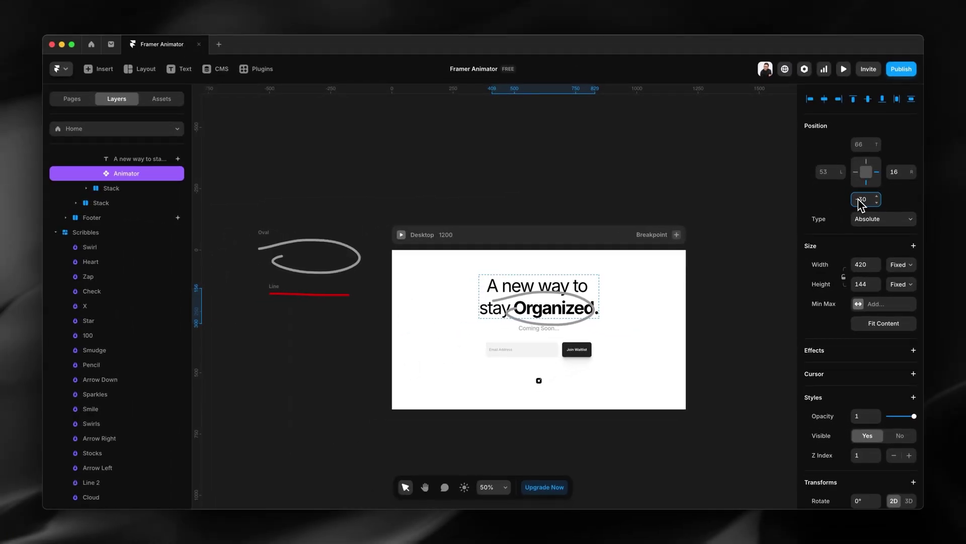
pyautogui.write('-30')
pyautogui.click(896, 172)
pyautogui.write('-4')
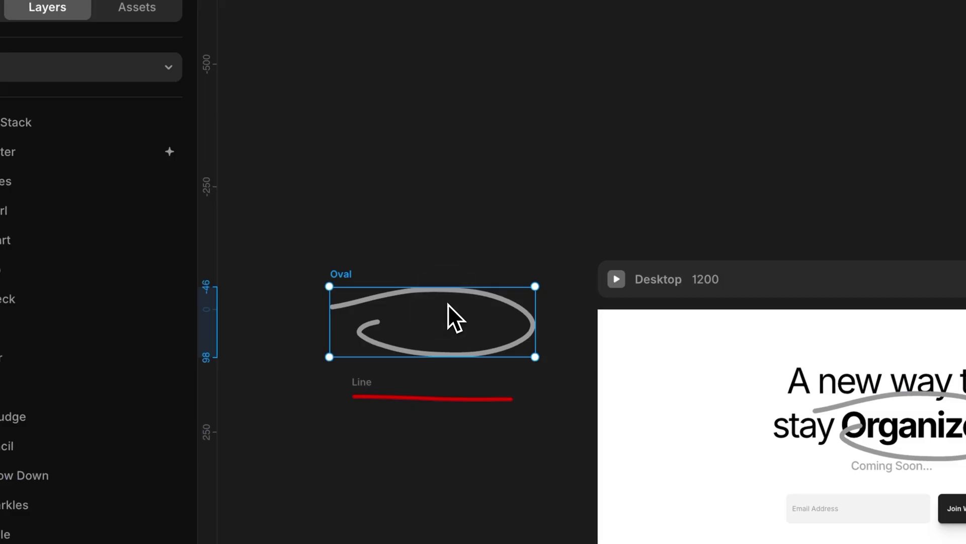
# - Give the Oval scribble's Path stroke the red Primary colour style, then reselect the Desktop frame
pyautogui.click(466, 295)
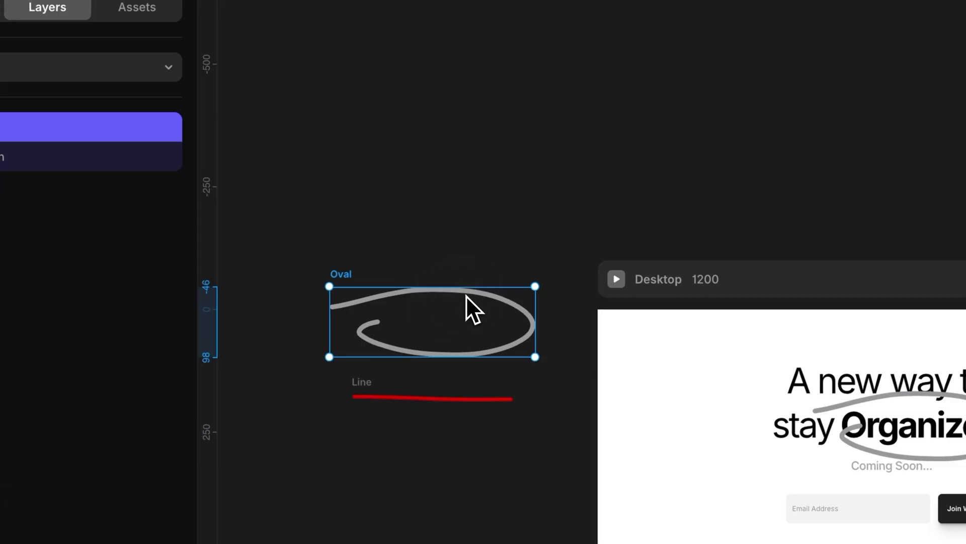
pyautogui.click(198, 252)
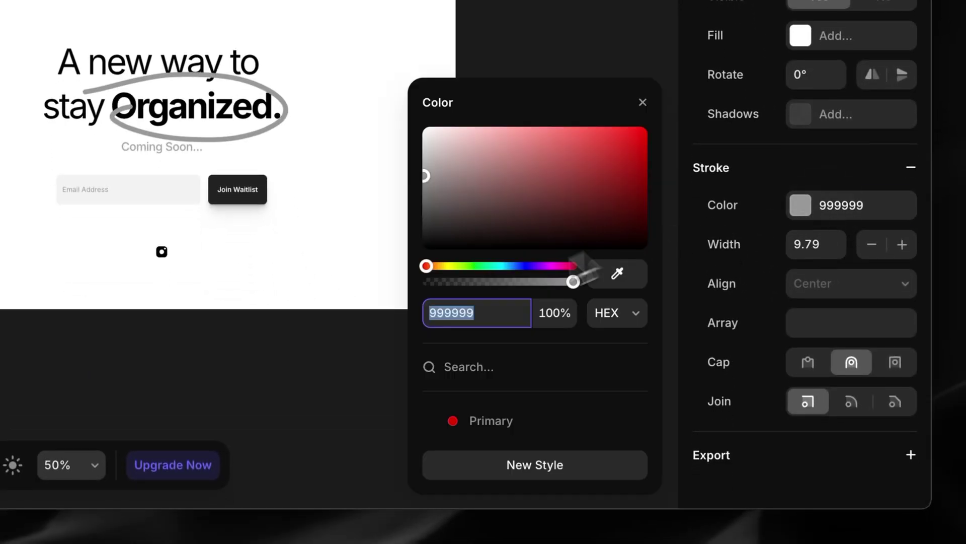
pyautogui.click(475, 427)
pyautogui.click(679, 378)
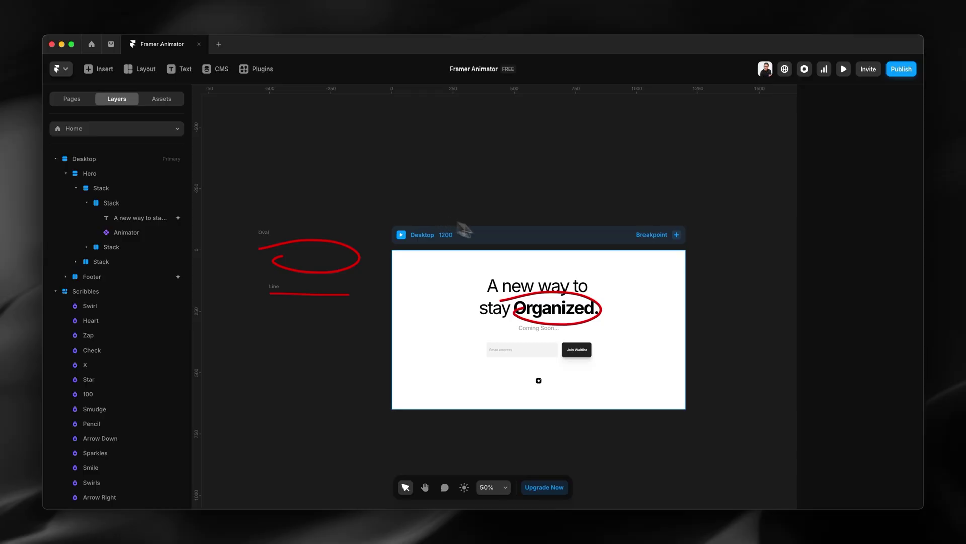
pyautogui.click(539, 246)
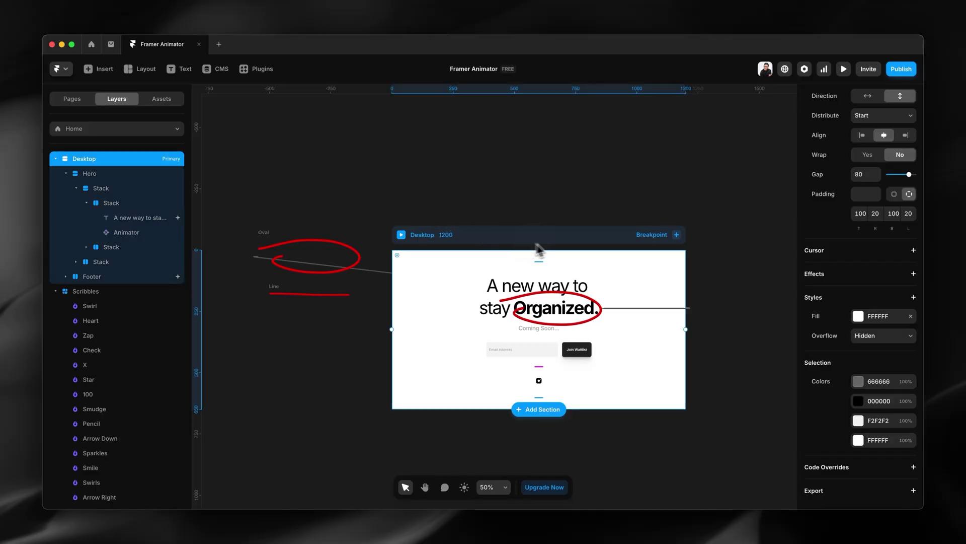